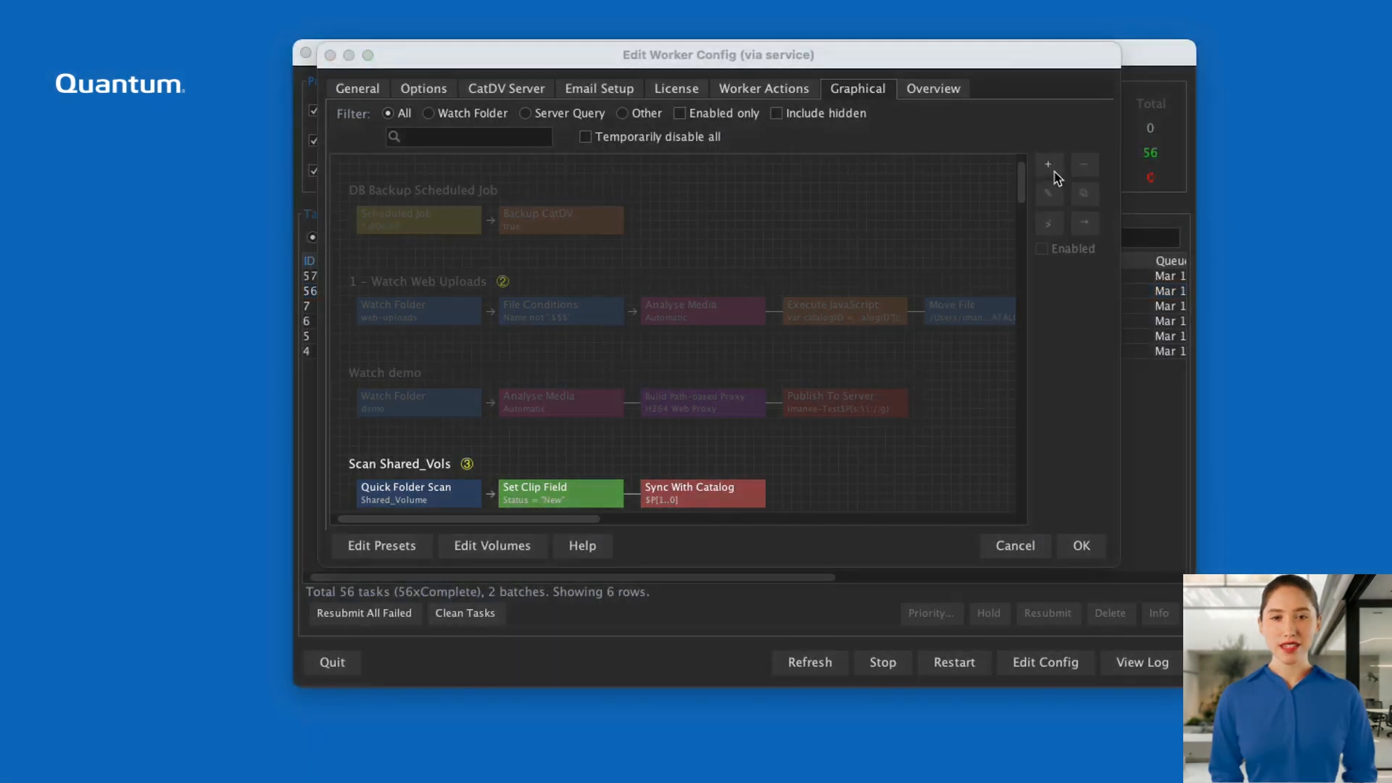
Create a new worker action with the Server Query trigger type.
left_click(1050, 167)
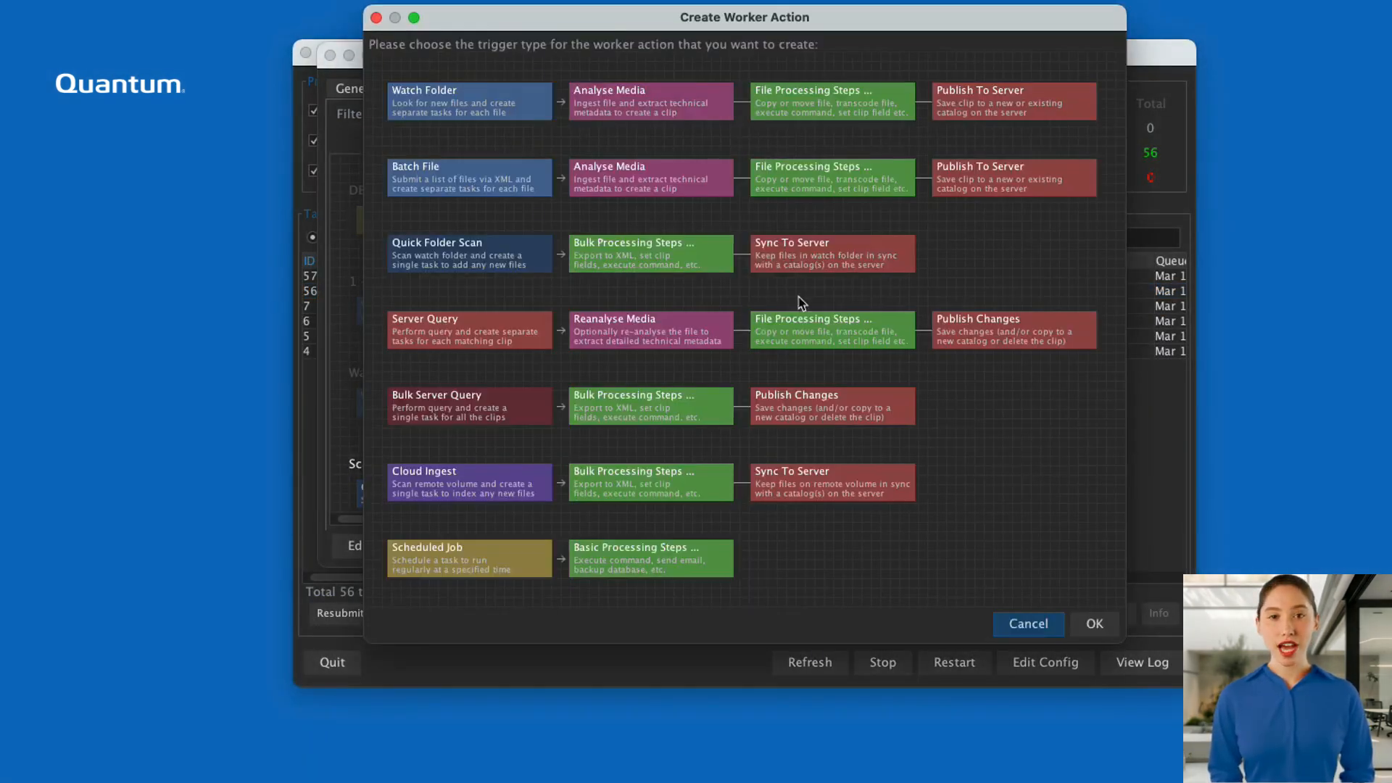
left_click(539, 352)
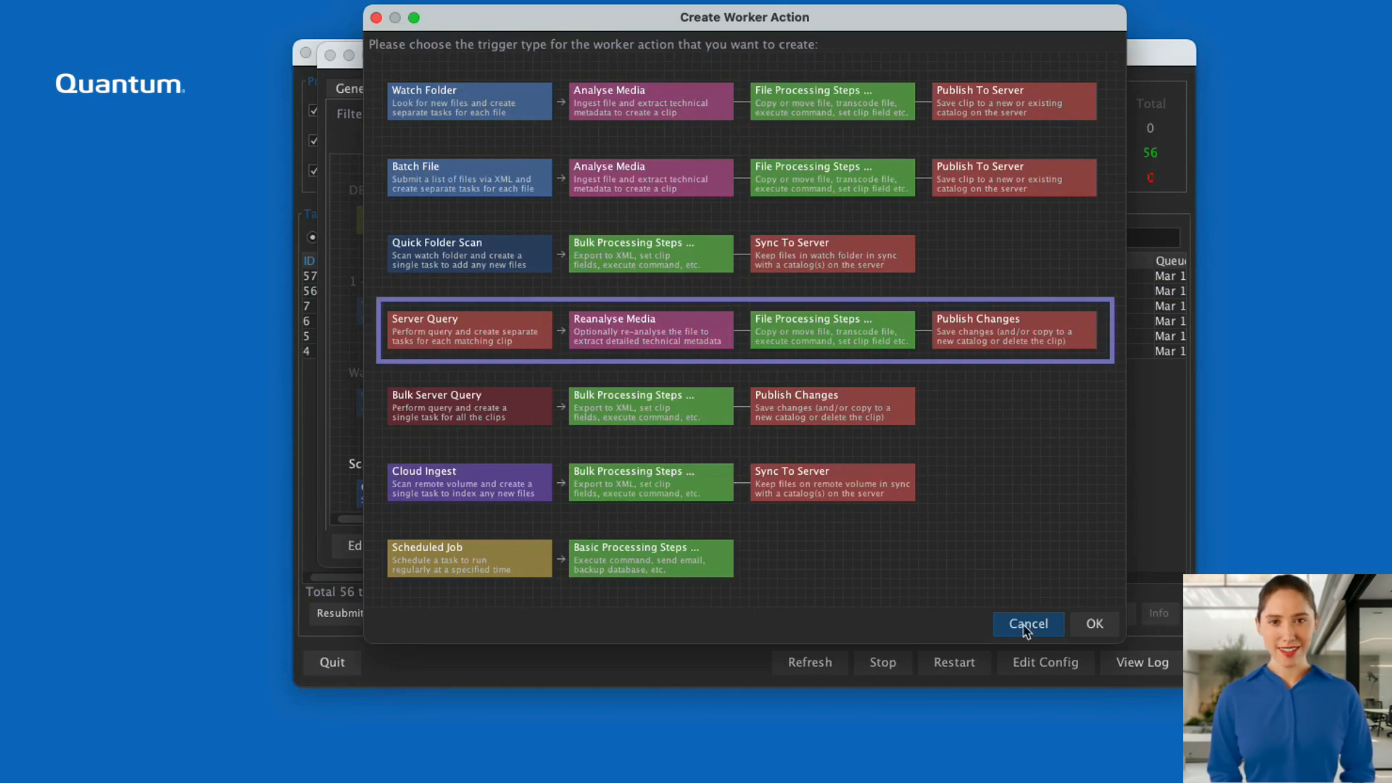
left_click(1092, 629)
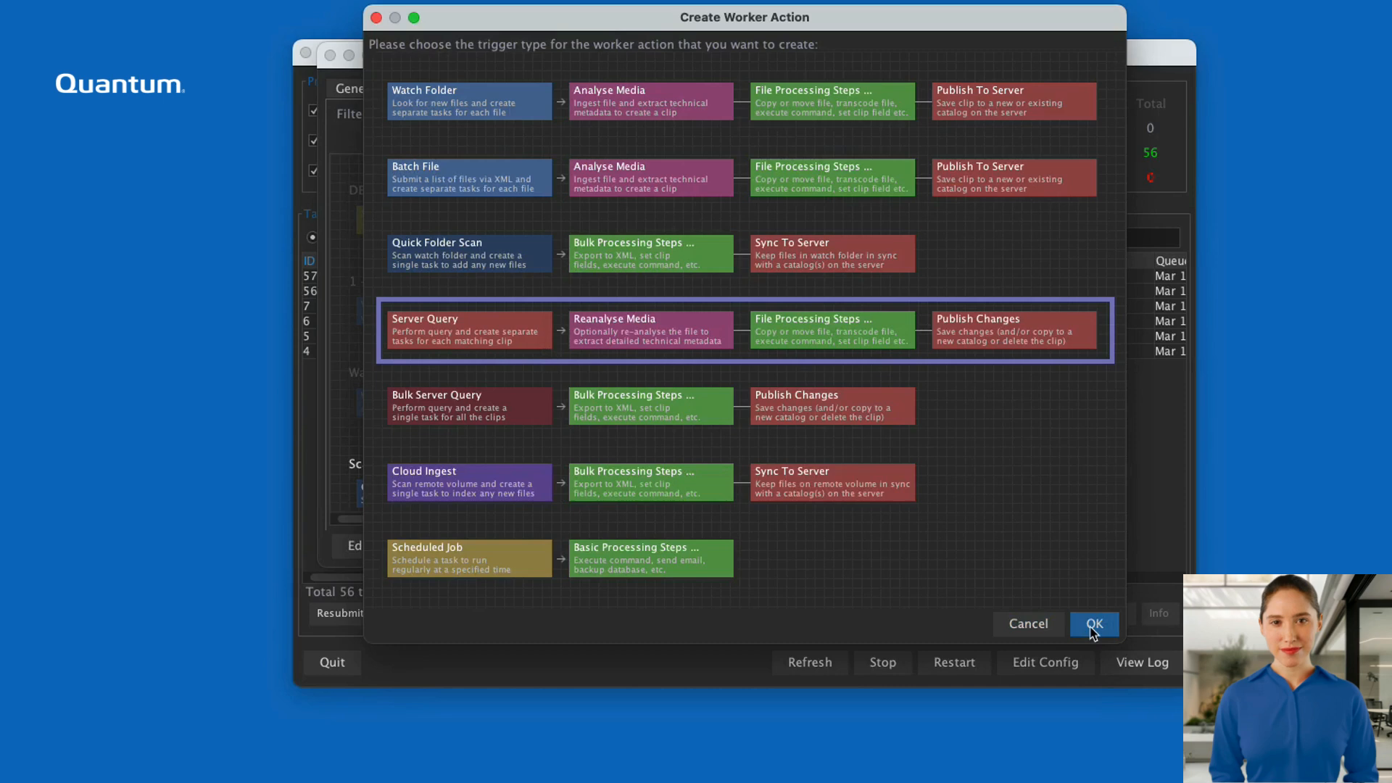
Define the worker action's query as Status equals Transcribe.
left_click(601, 306)
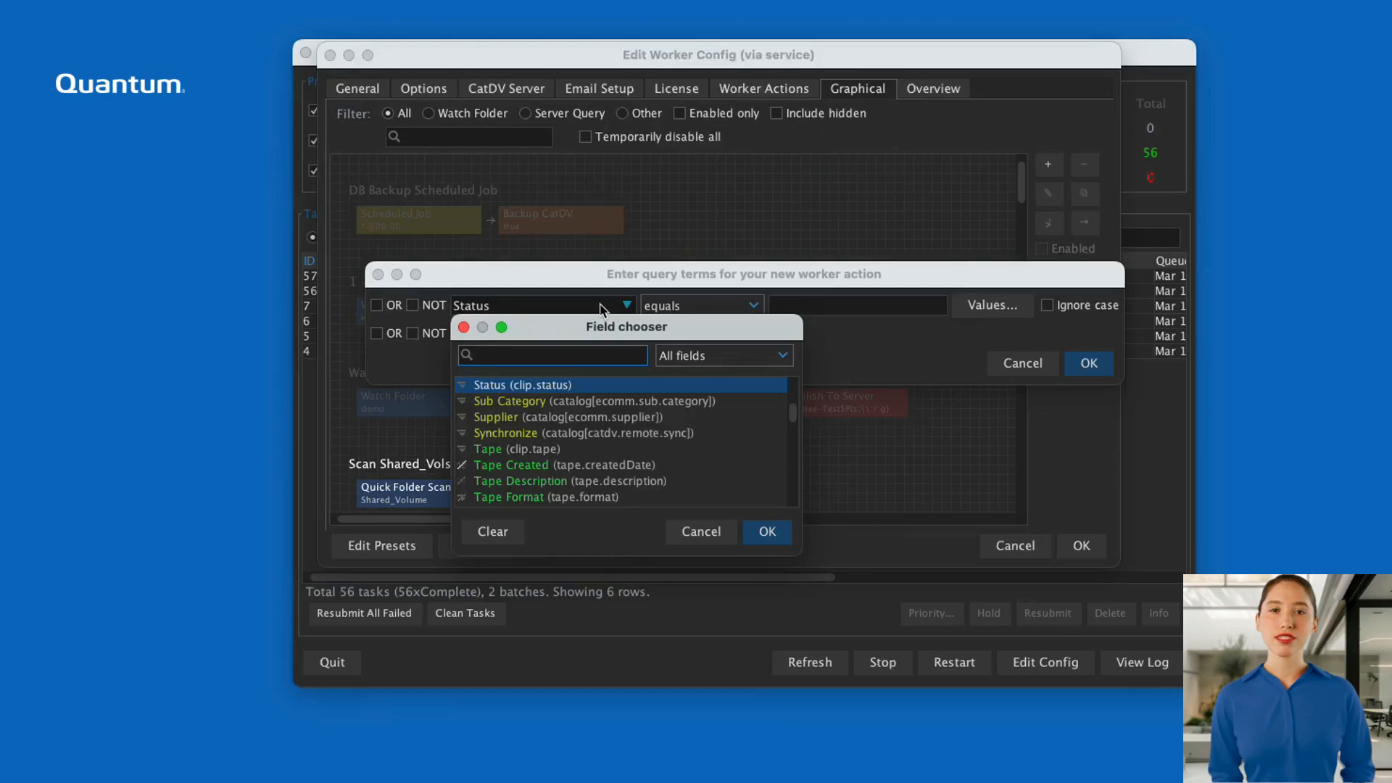
type("status")
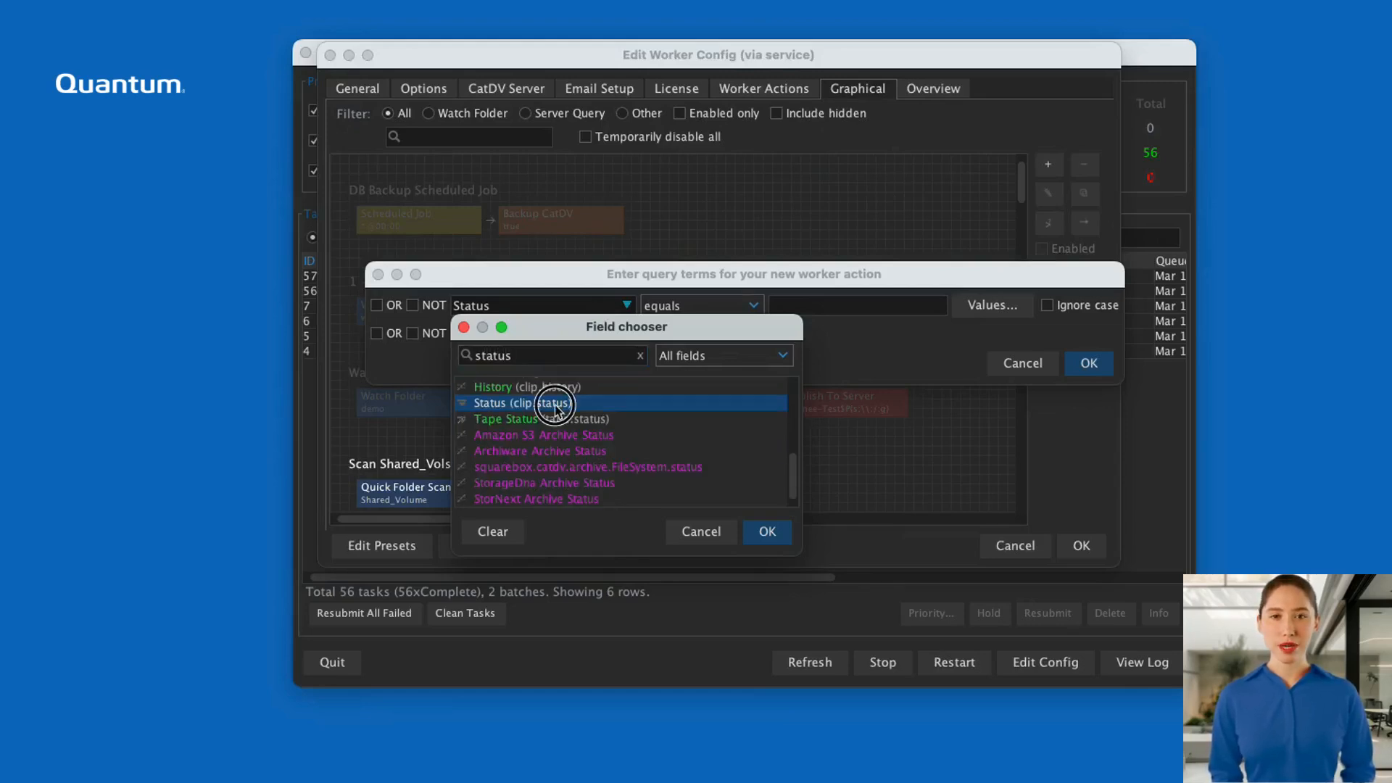
double_click(560, 404)
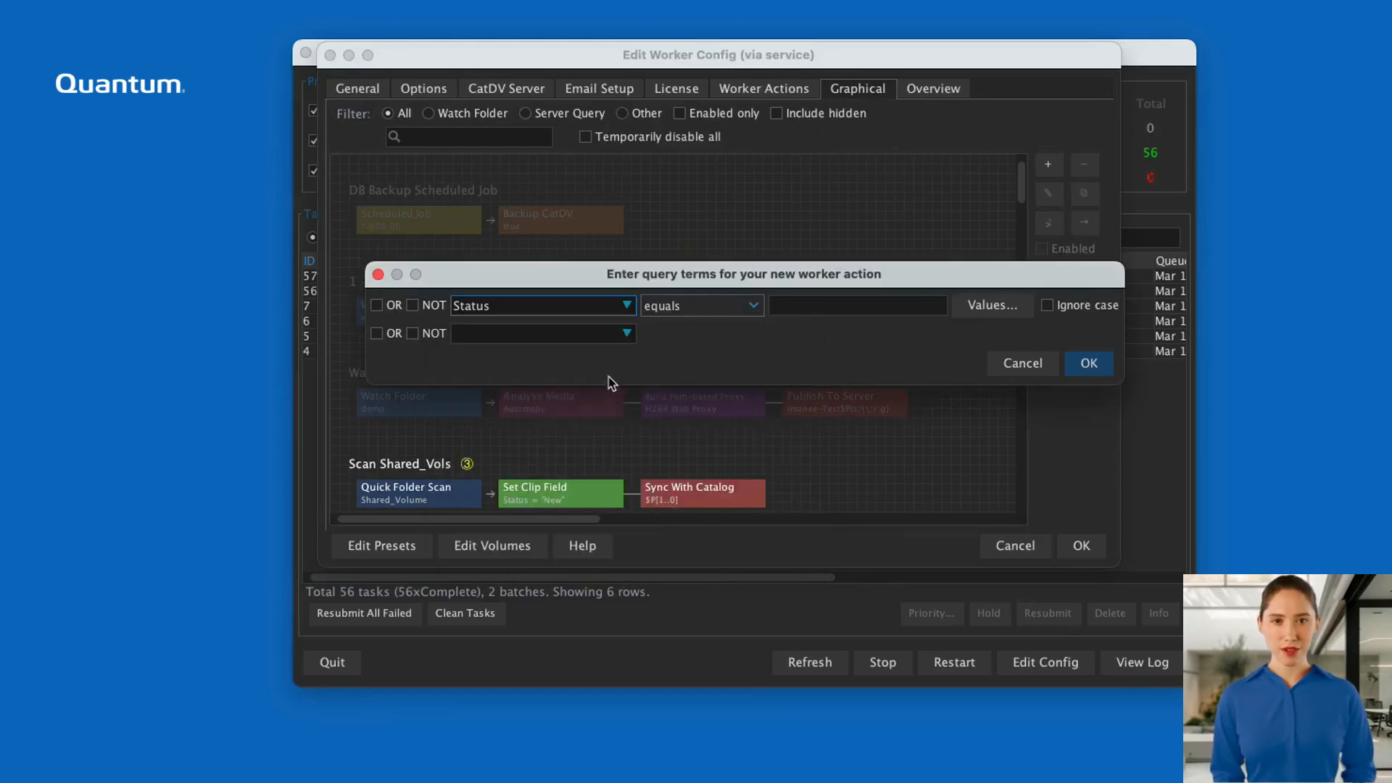
left_click(791, 307)
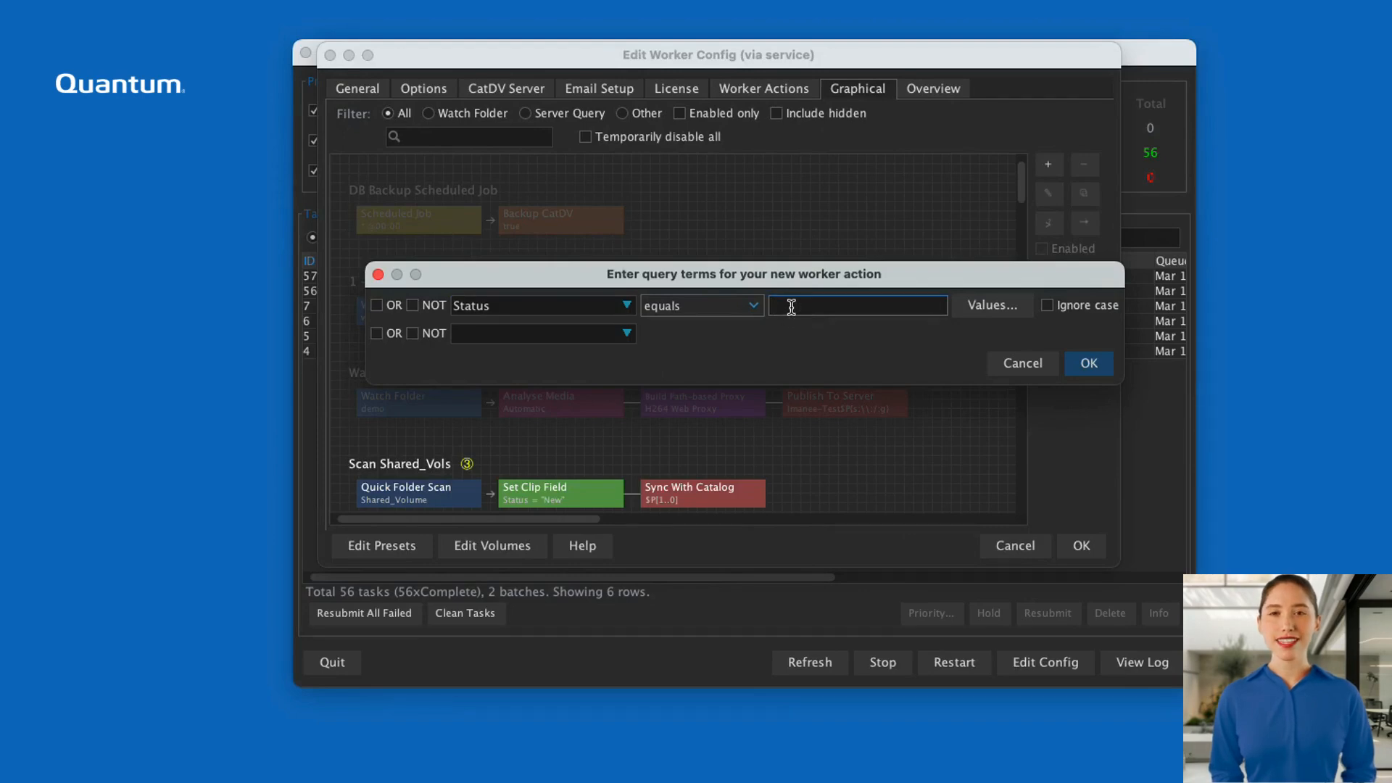
type("Transcribe")
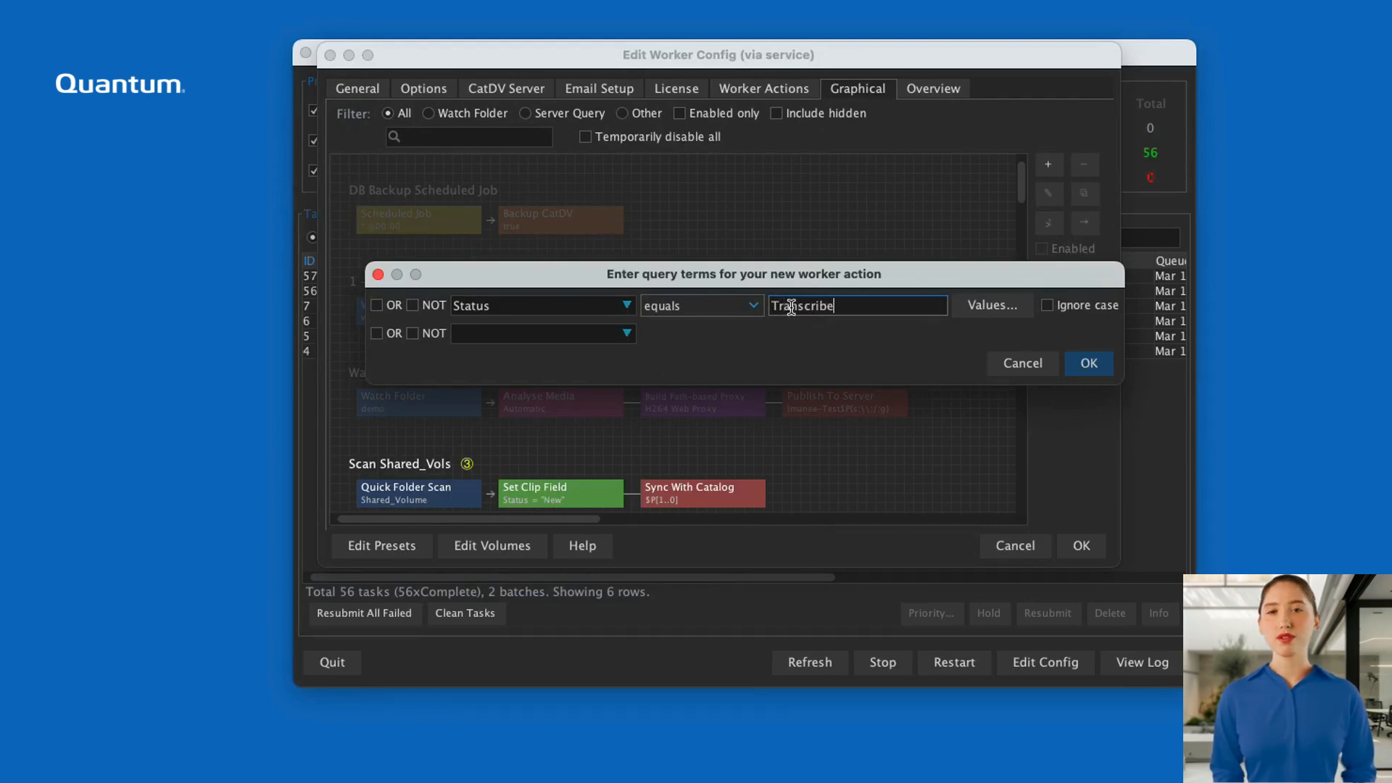
left_click(1100, 369)
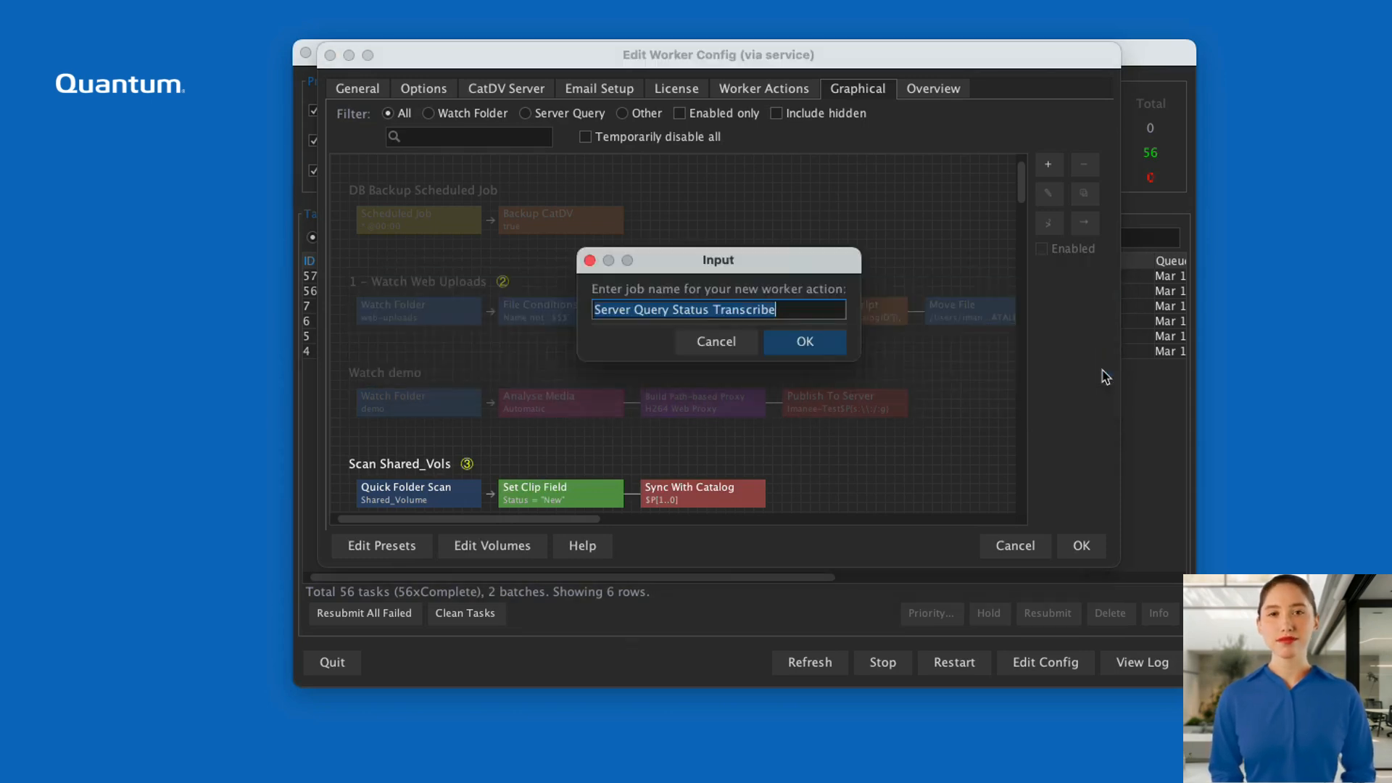
Name the new worker action's job Whisper Transcribe.
type("Whisp")
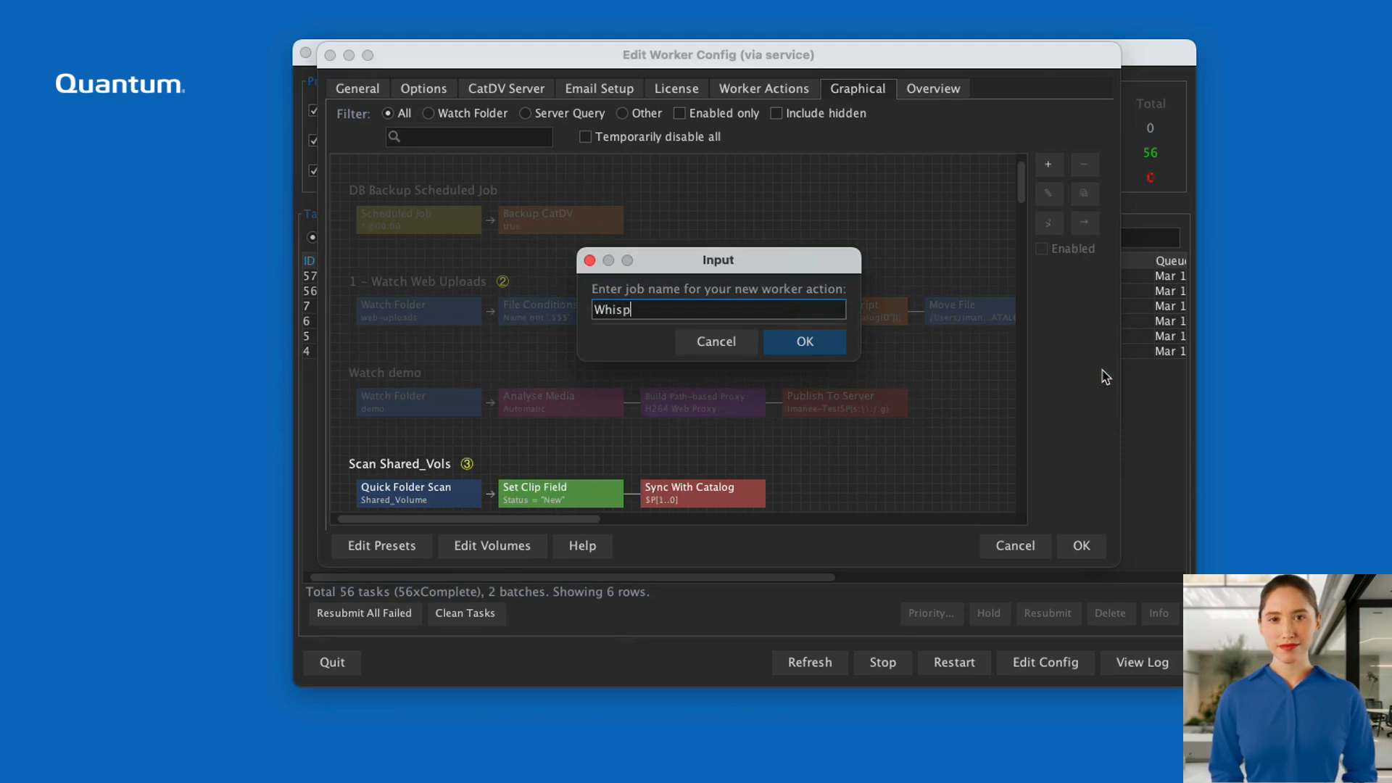
type("er Transcribe")
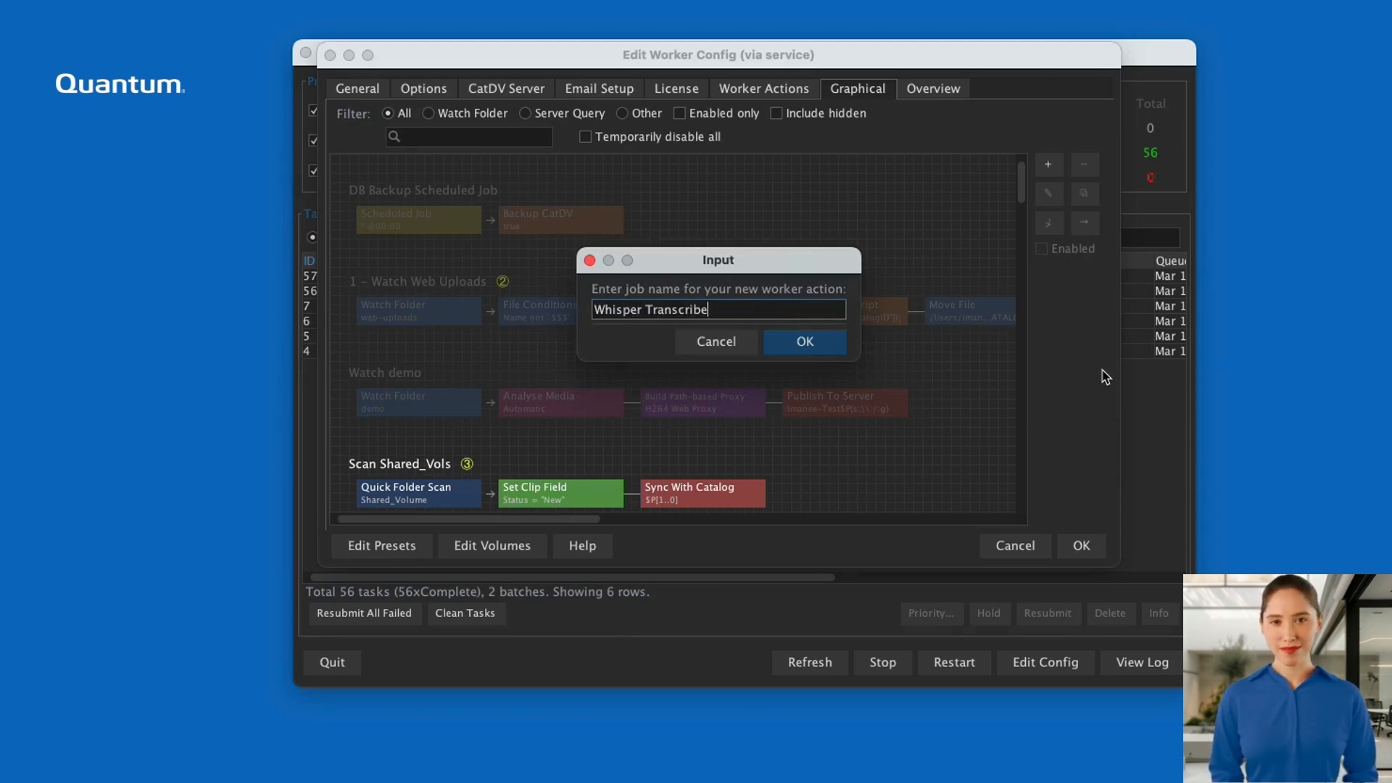
left_click(789, 343)
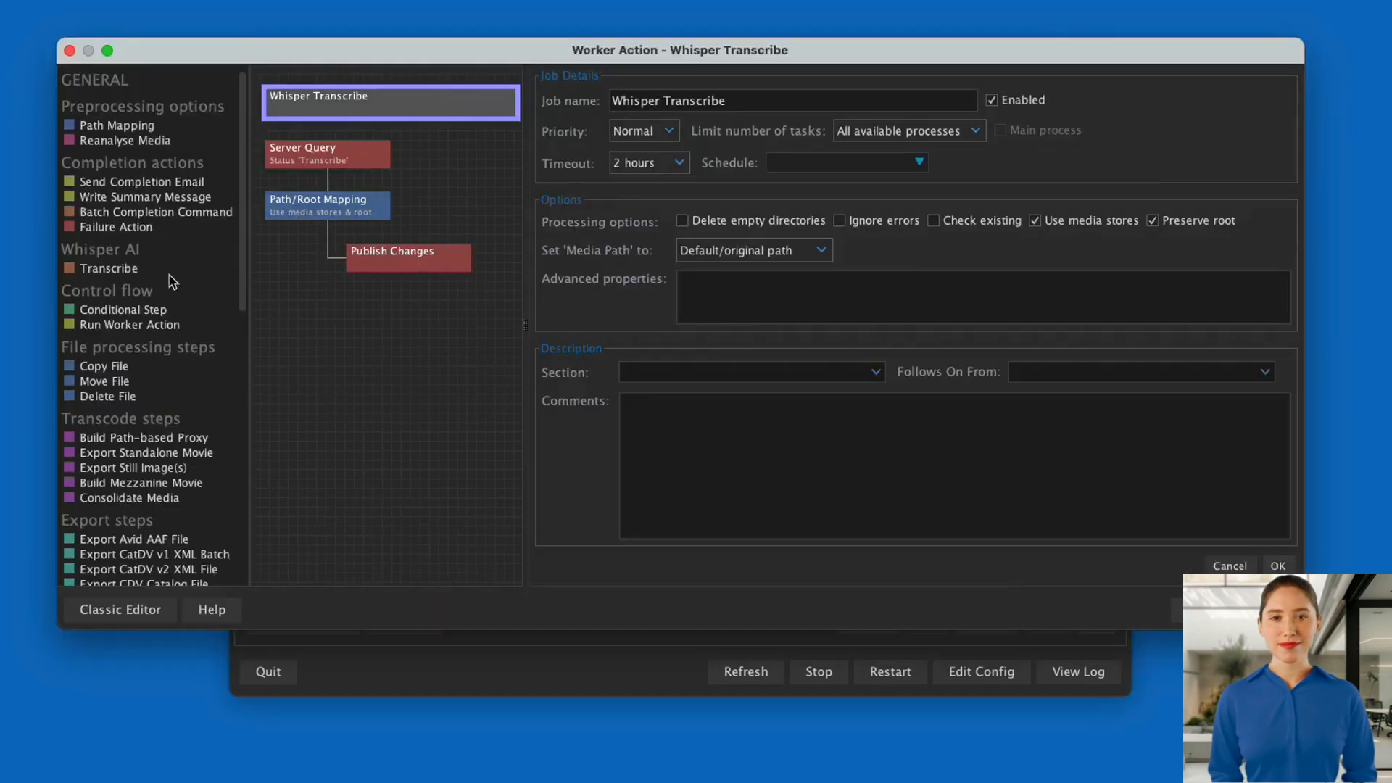
Add a Whisper AI Transcribe step before Publish Changes, using the Tiny model and German as the audio language.
left_click(172, 269)
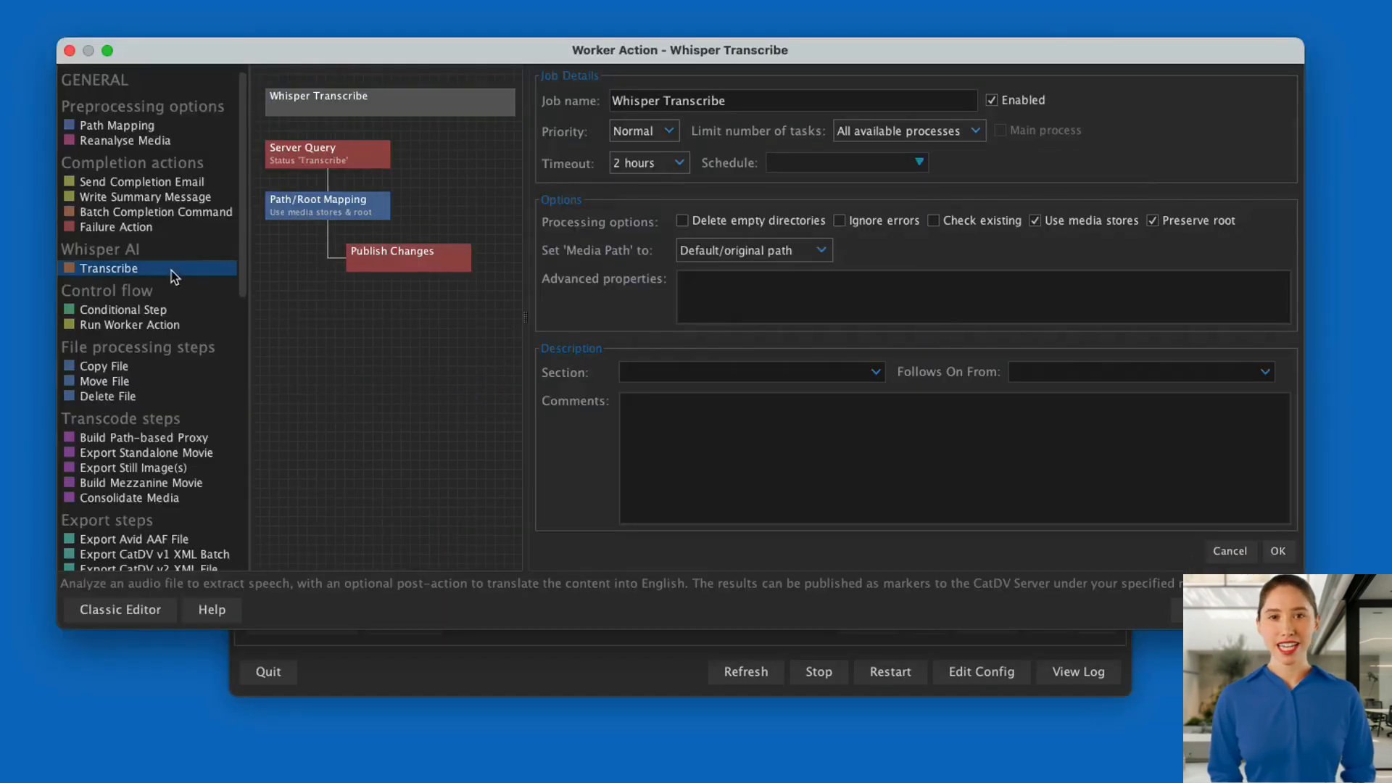
left_click_drag(174, 276, 379, 251)
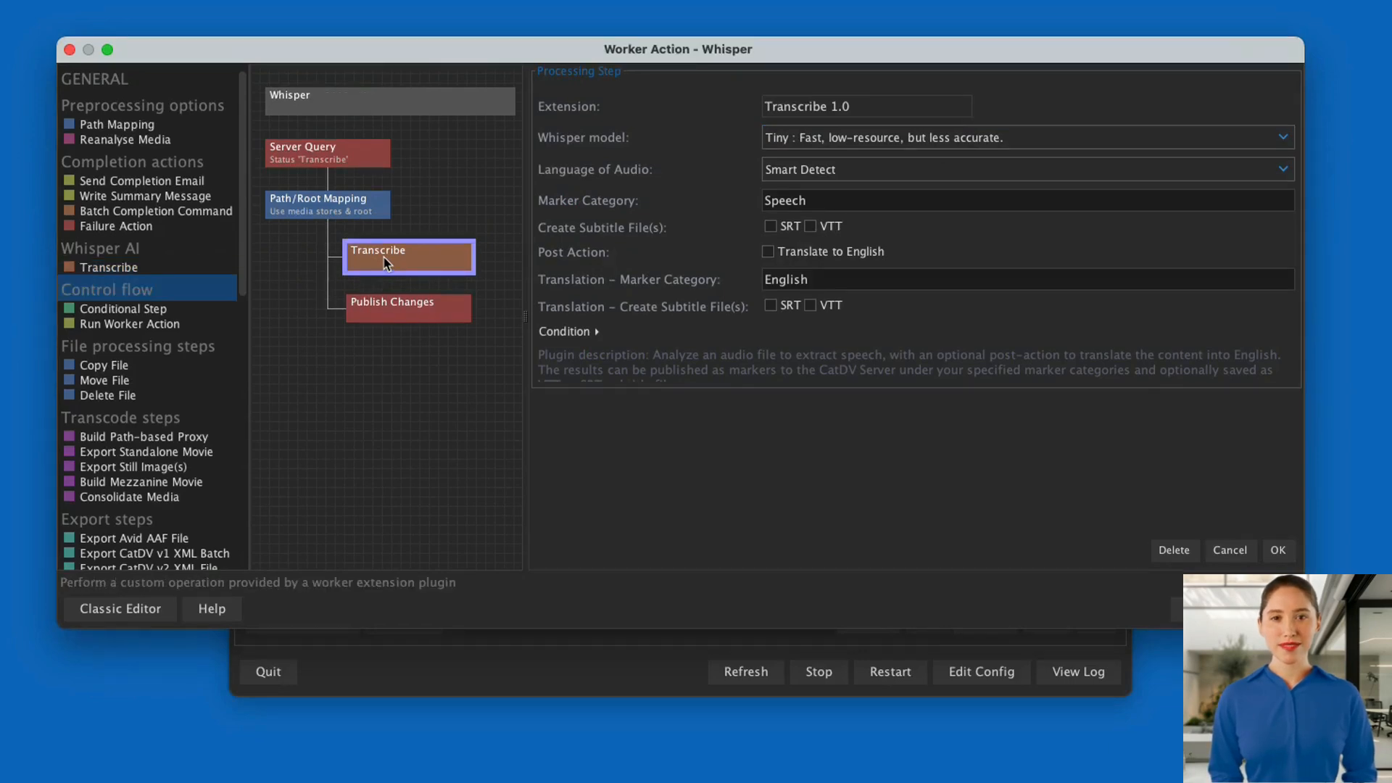
left_click(1013, 145)
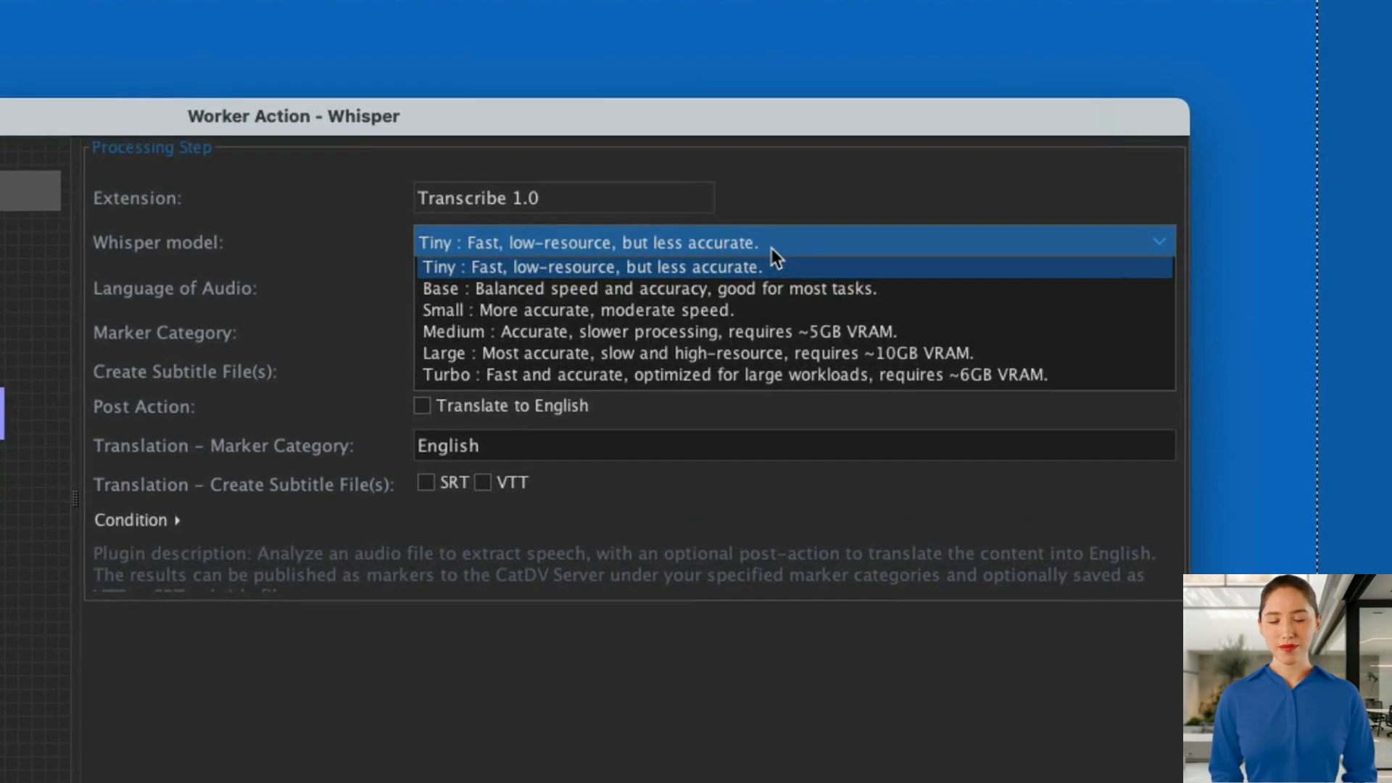
left_click(775, 257)
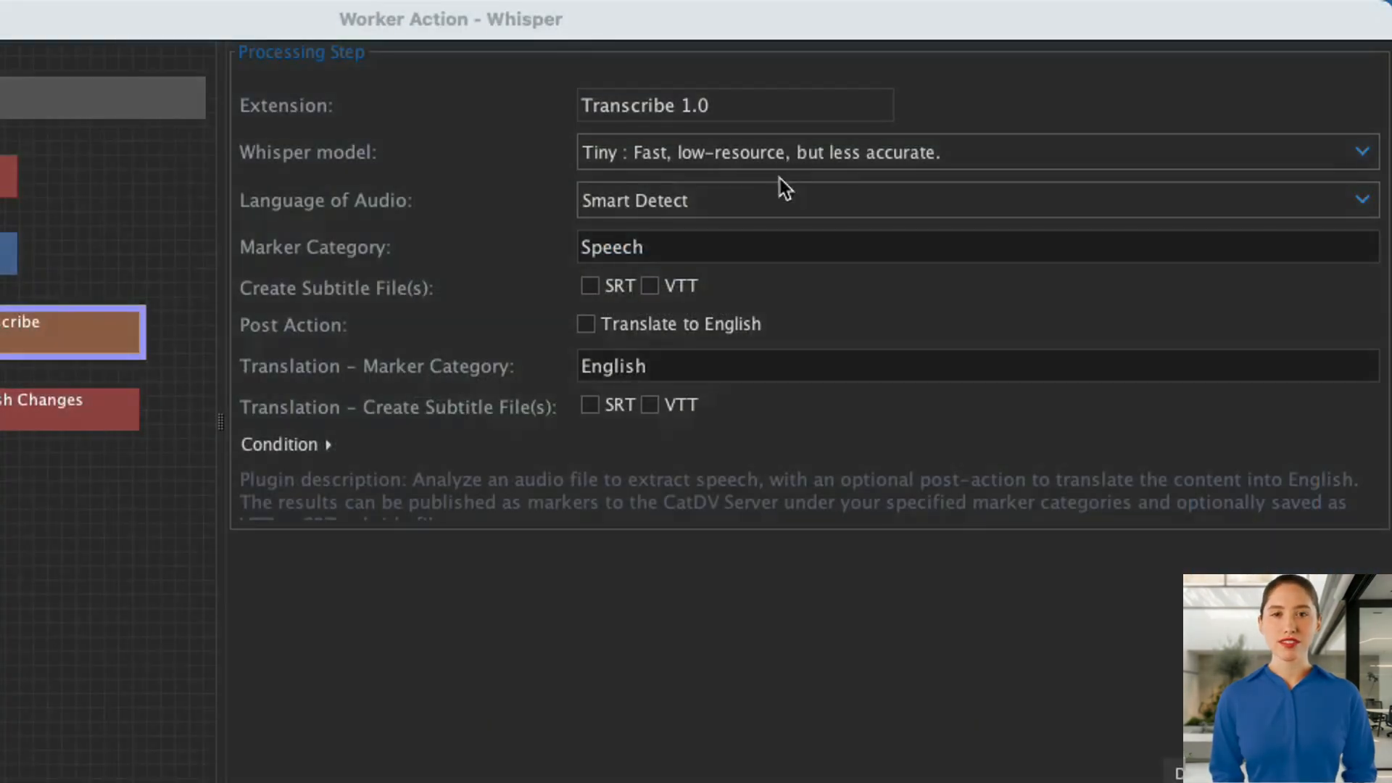
left_click(602, 295)
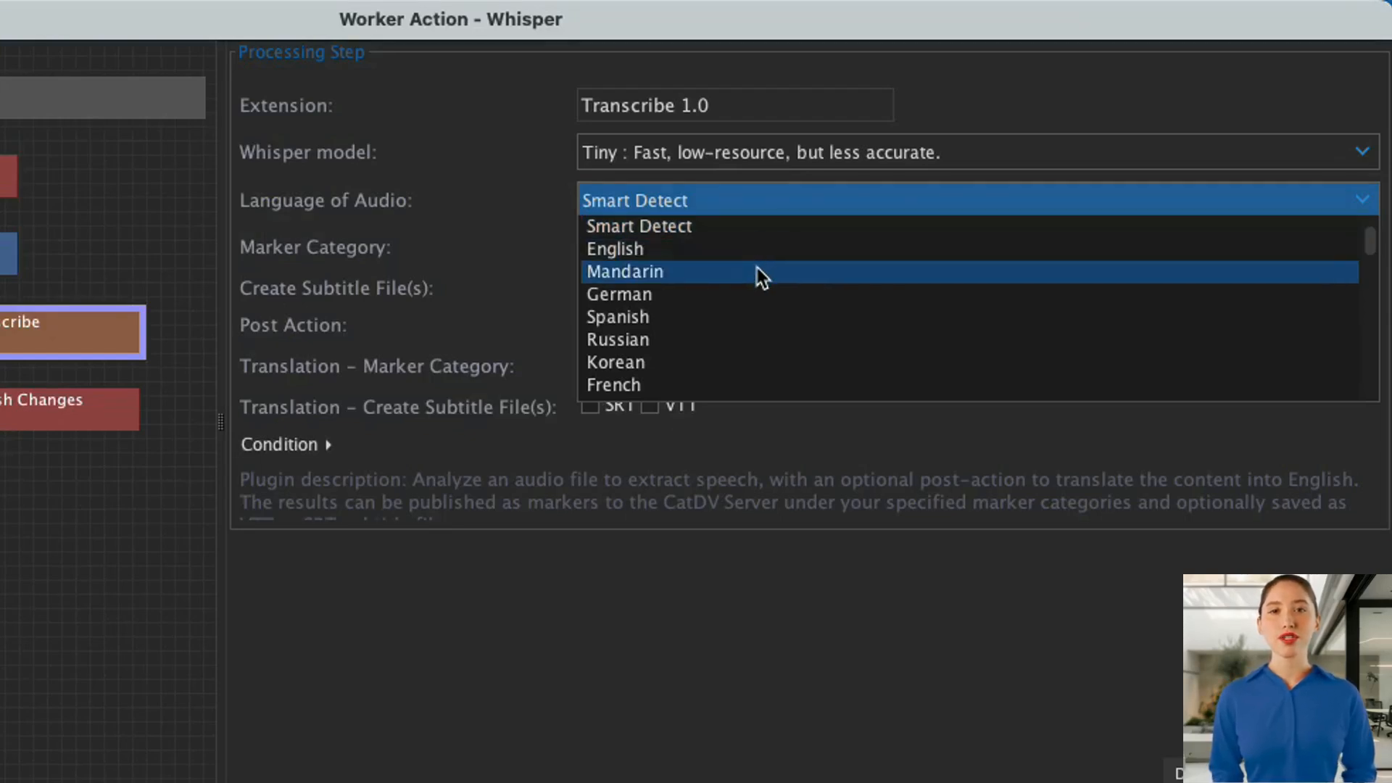
left_click(755, 290)
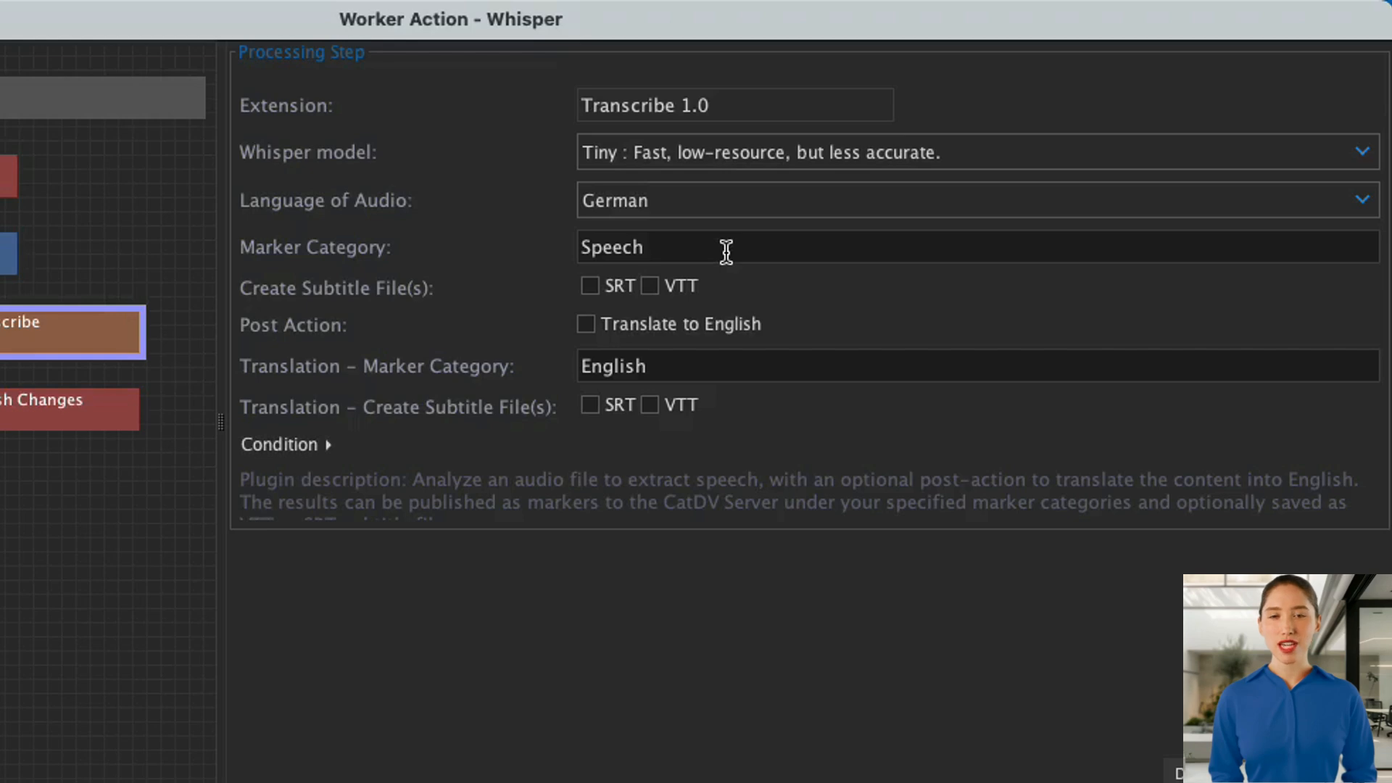
Set the transcription's marker category to Transcribe_Marker and enable both SRT and VTT subtitle files.
double_click(642, 248)
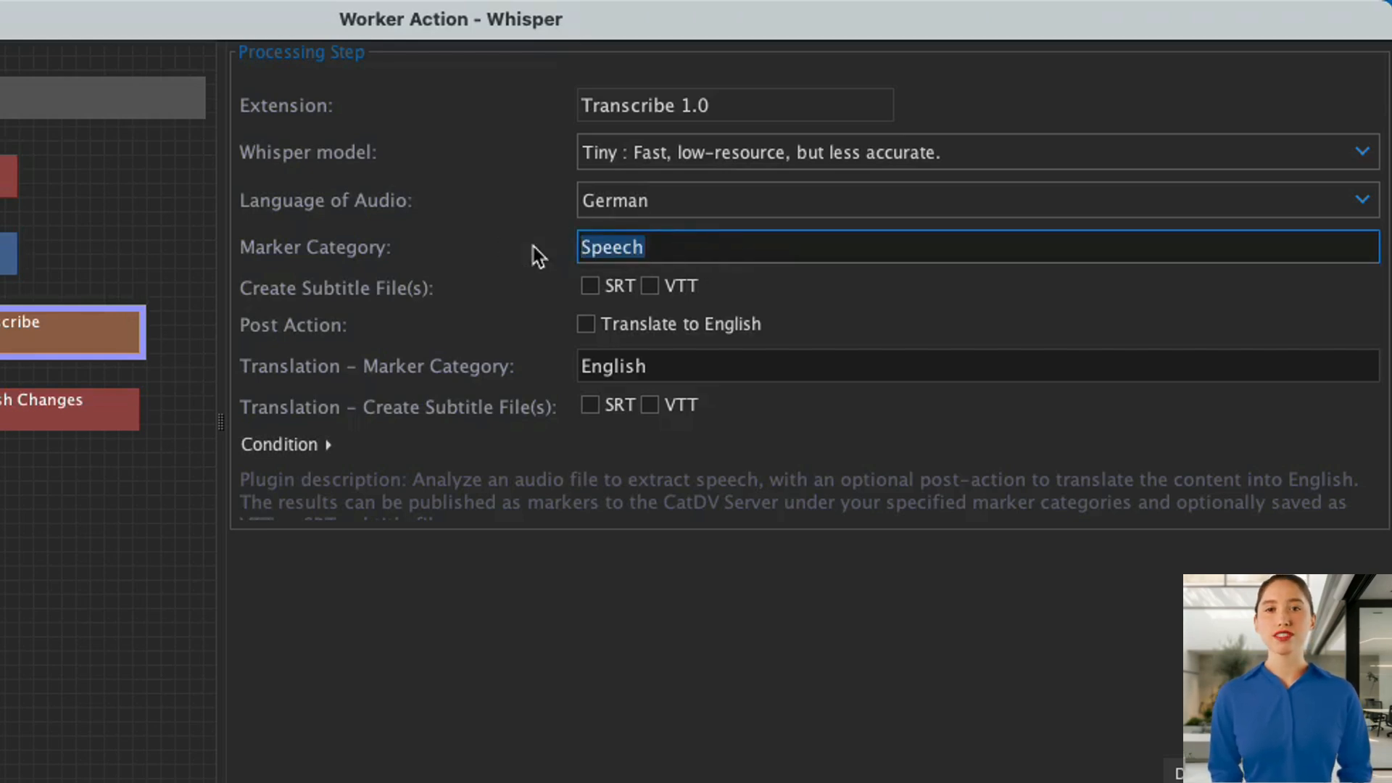
type("Transc")
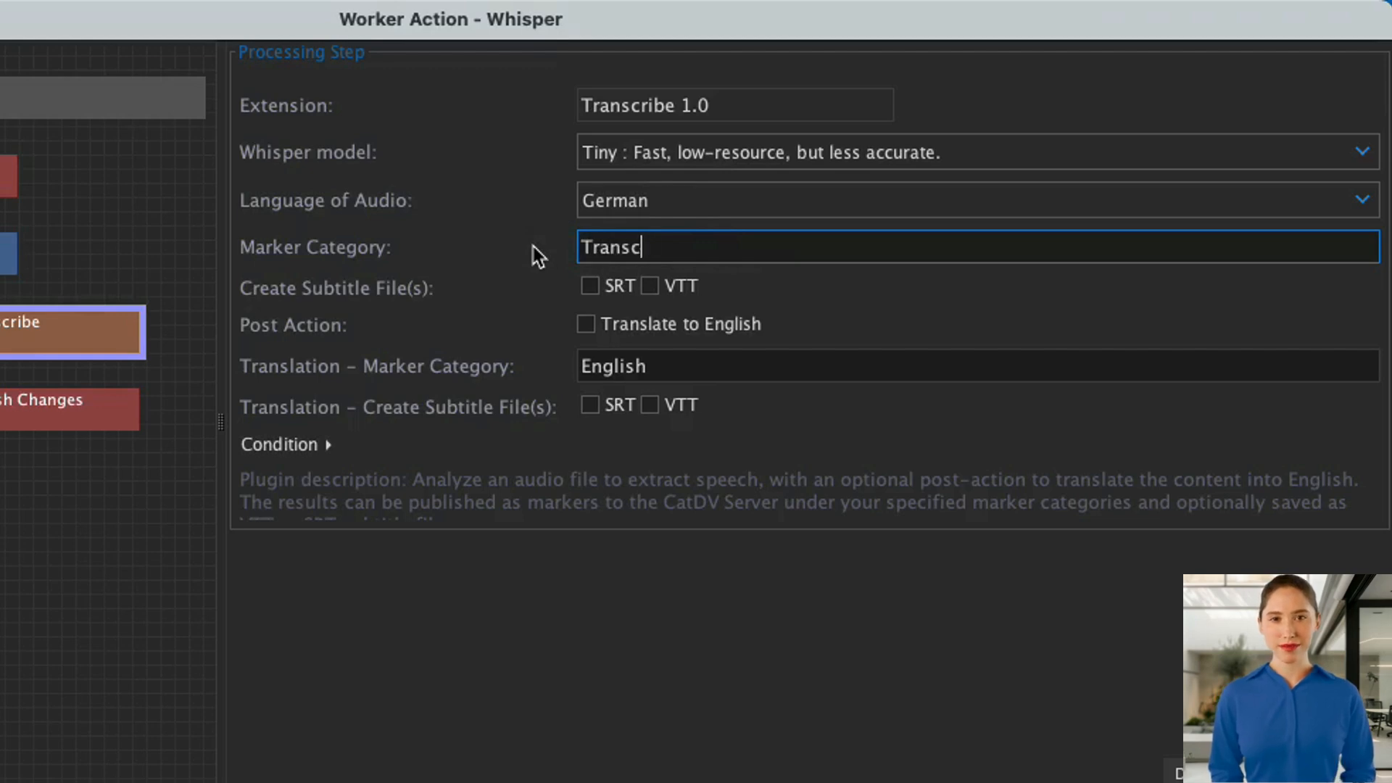
type("ribe_Marker")
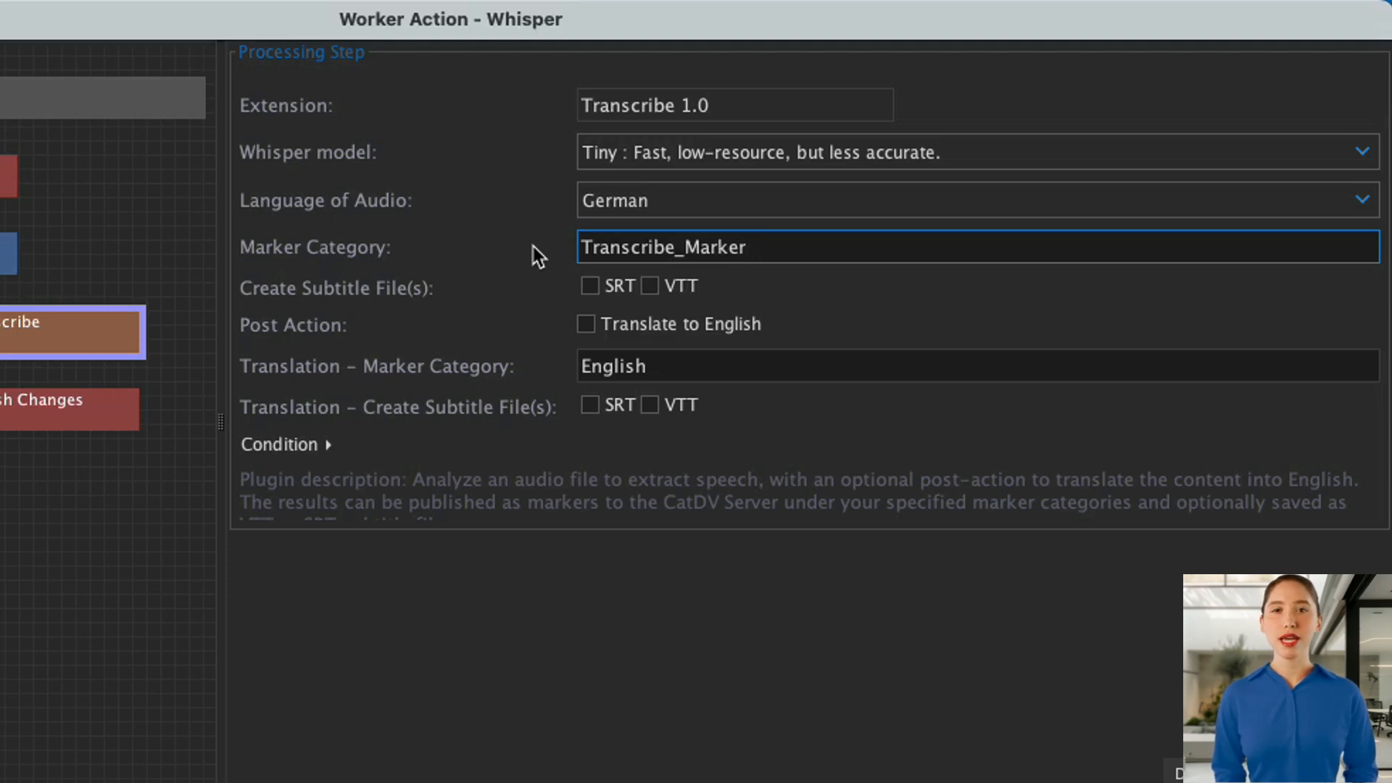
left_click(592, 290)
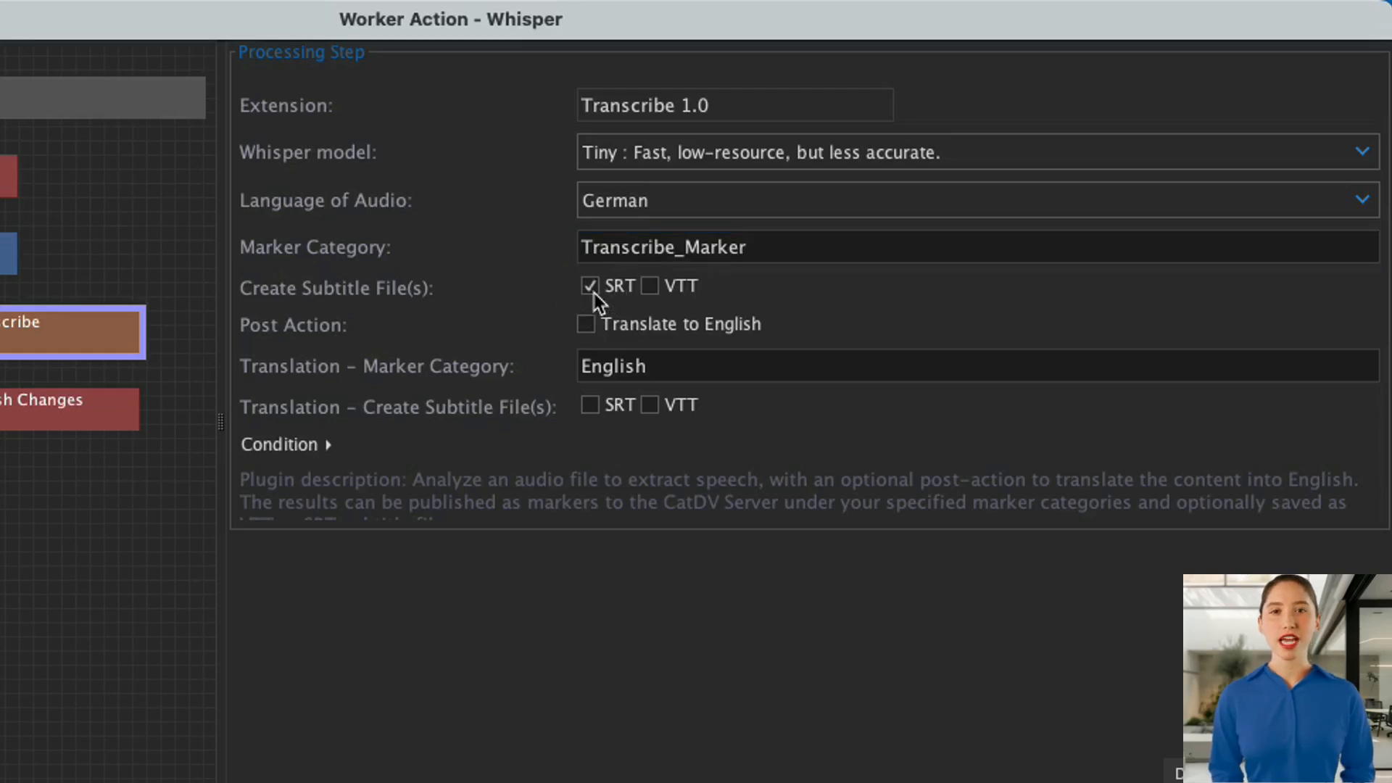
left_click(658, 287)
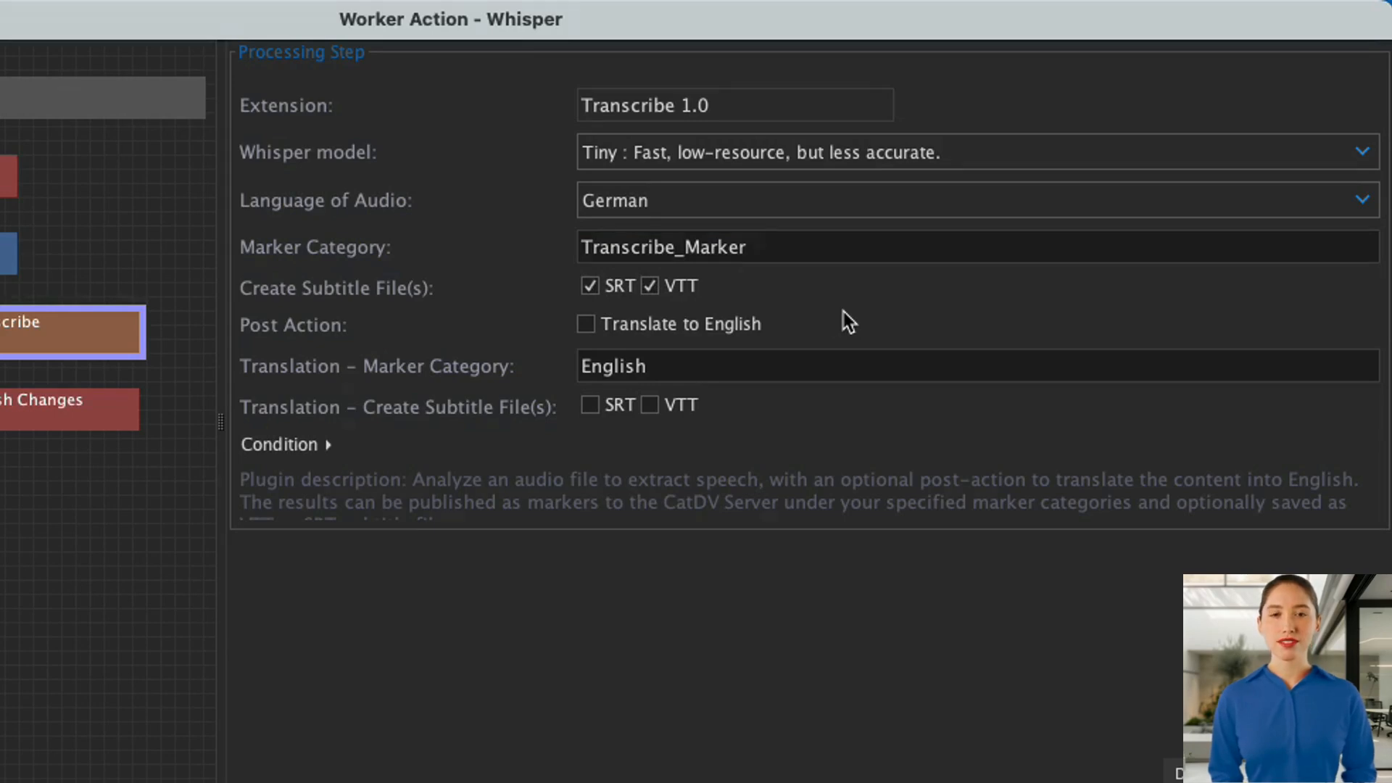
Enable translation to English with marker category Translation_Marker and both SRT and VTT translation subtitle files.
left_click(586, 326)
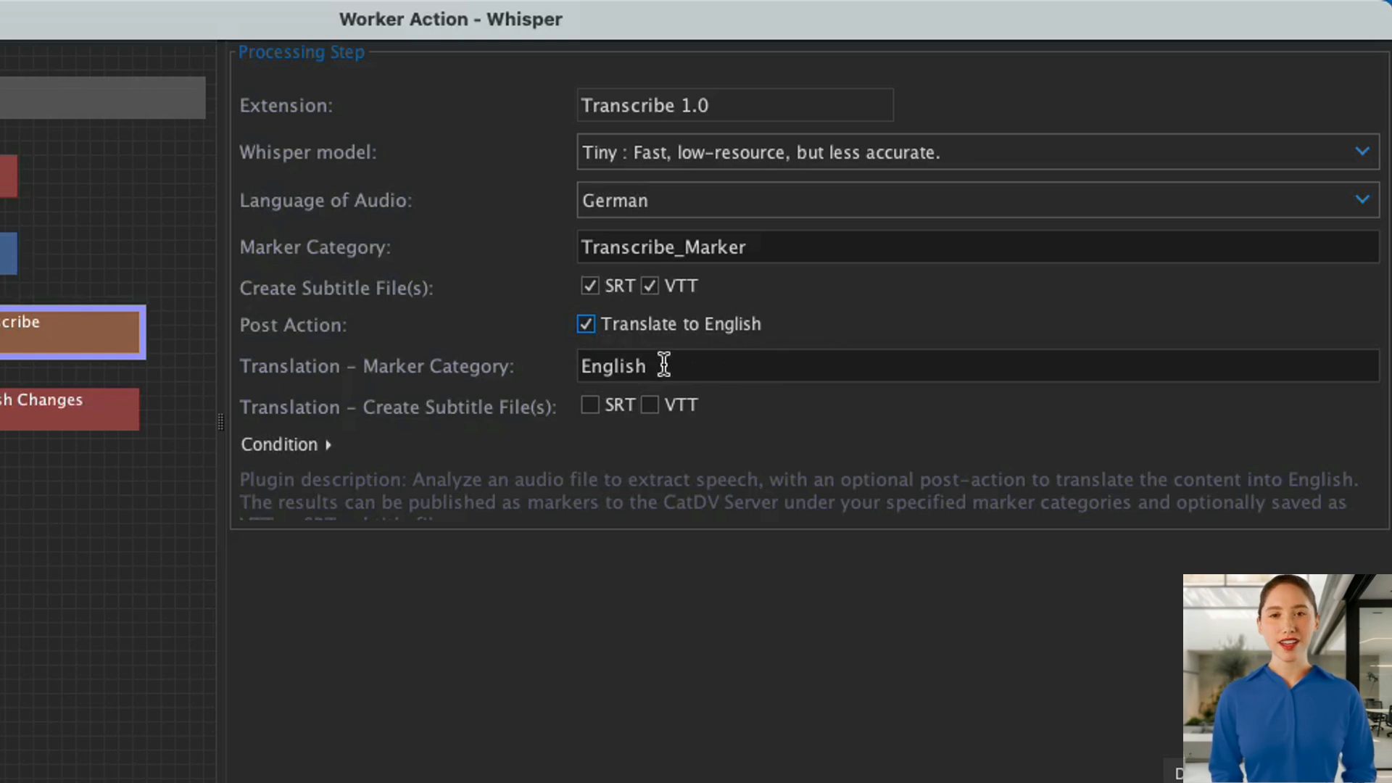
left_click(539, 367)
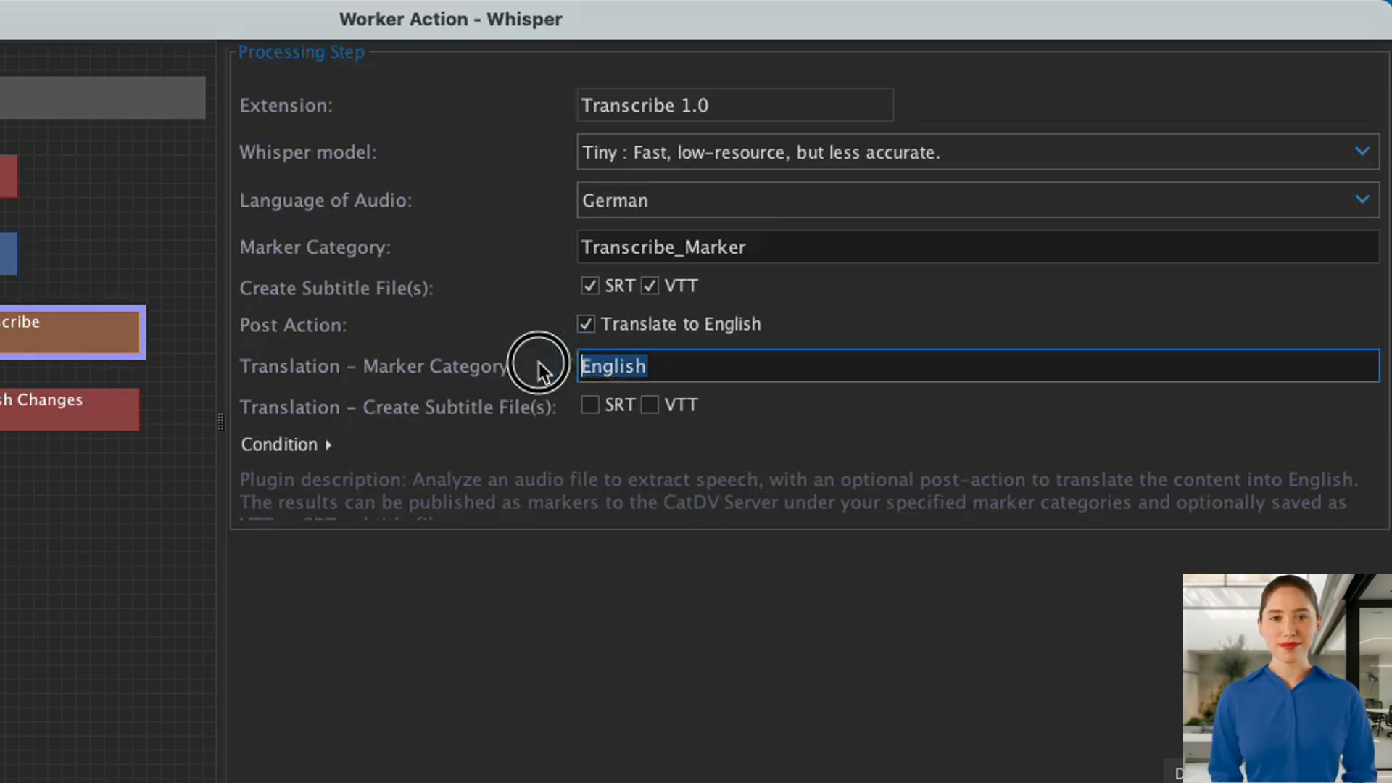
type("Tra")
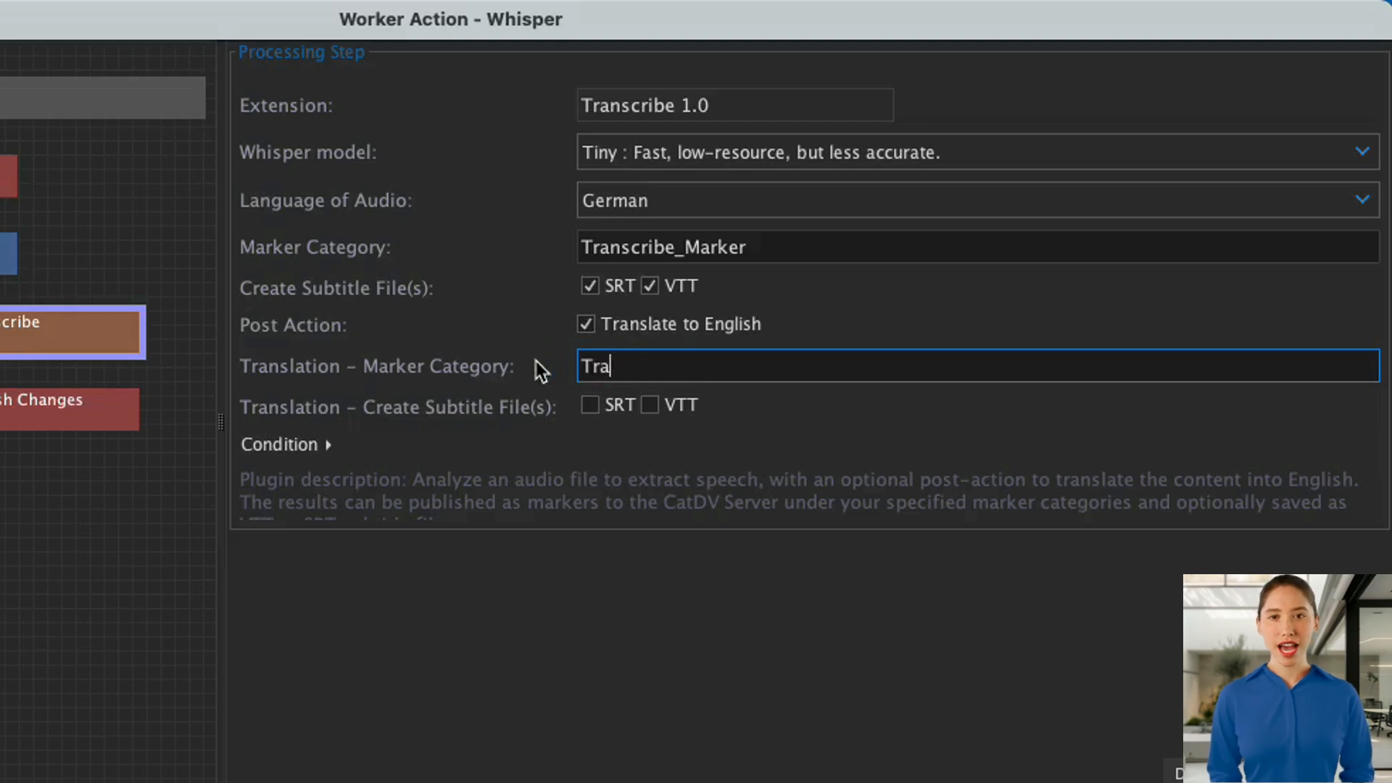
type("nslation_Marker")
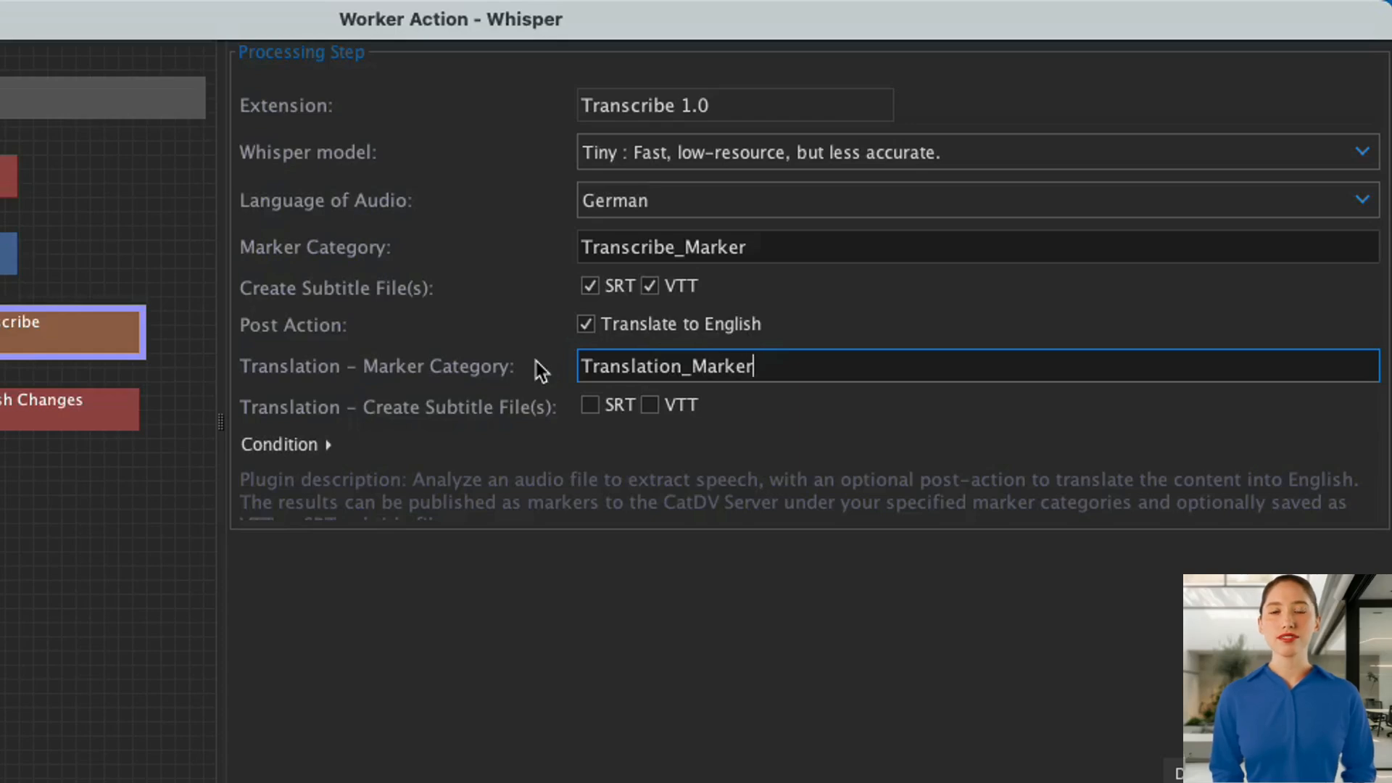
left_click(591, 405)
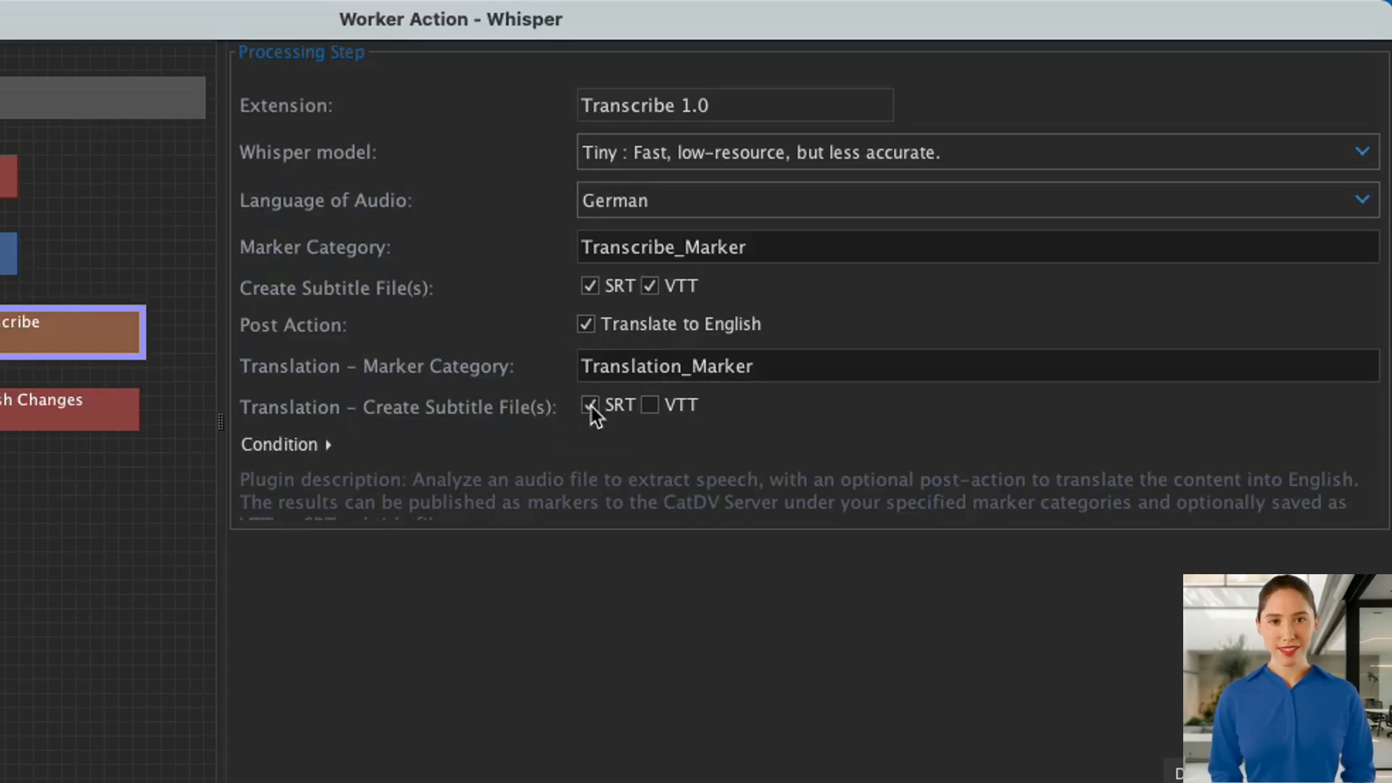
left_click(650, 404)
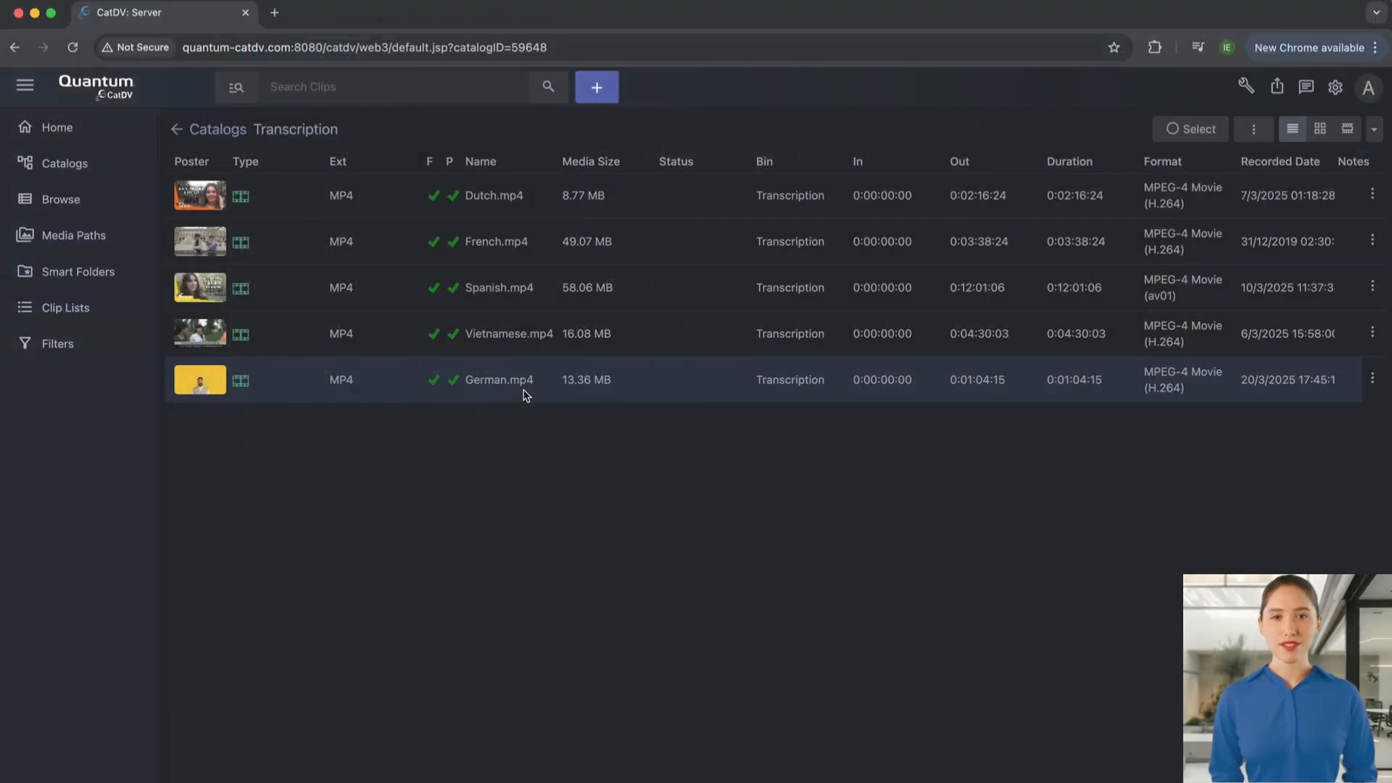
In the CatDV web client, set the Status of the German.mp4 clip to Transcribe and save the clip.
double_click(526, 392)
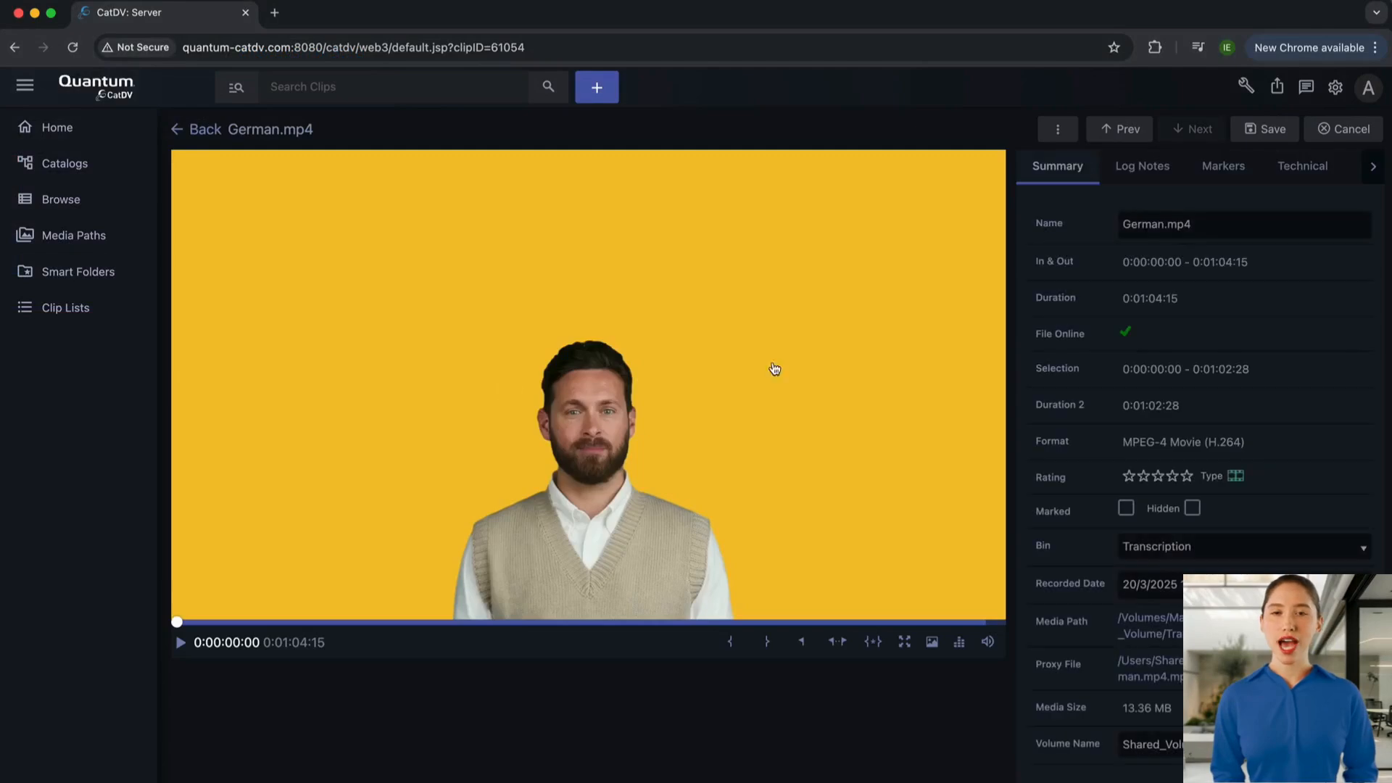
left_click(1165, 169)
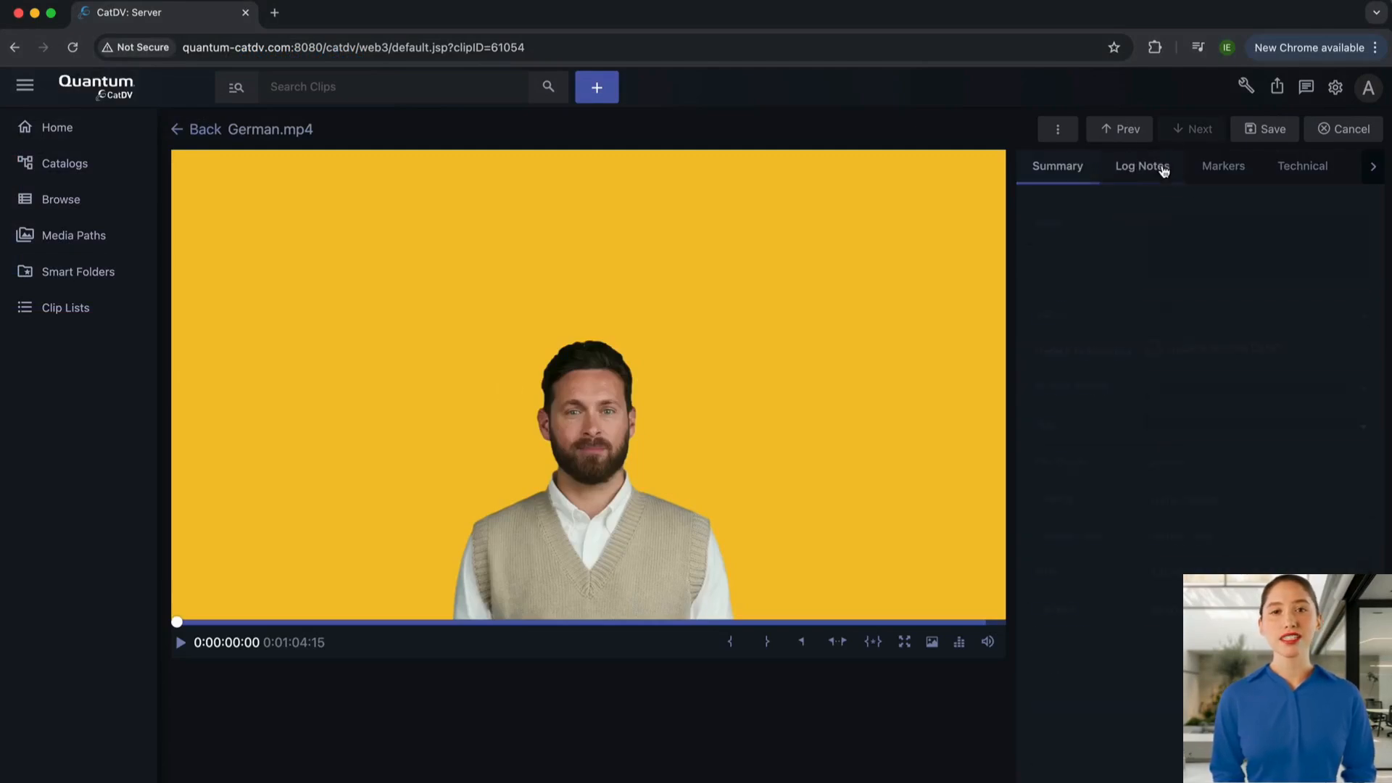
left_click(1173, 314)
type("Transcribe")
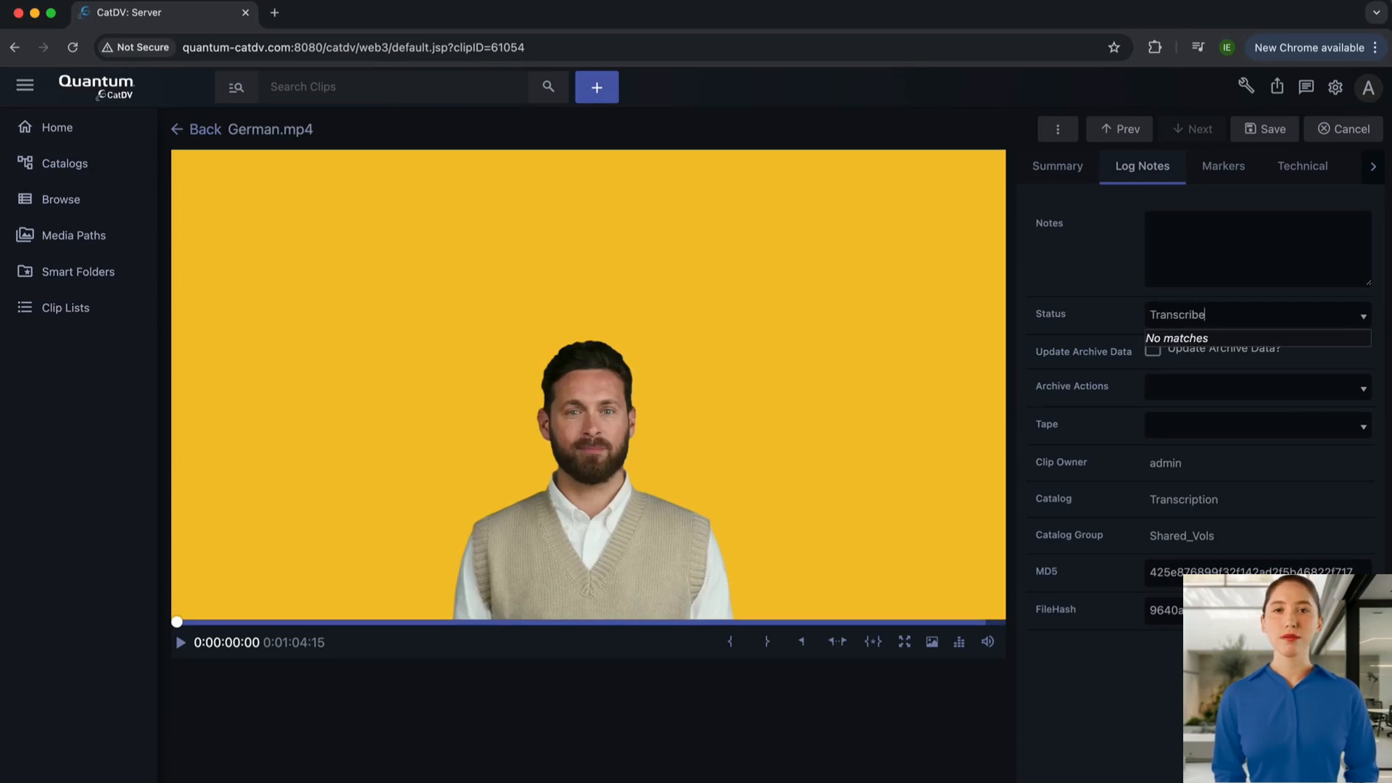
left_click(1255, 131)
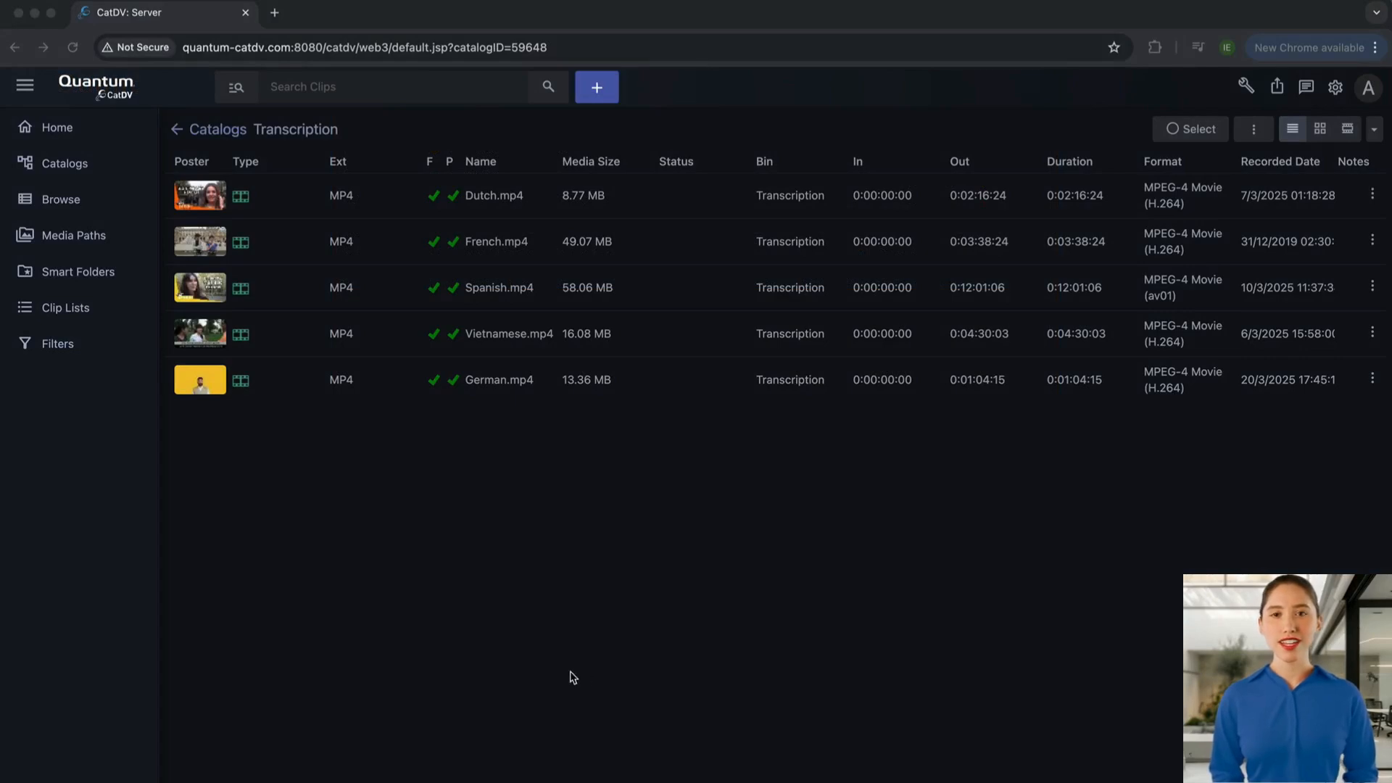
Reopen the German.mp4 clip, view its transcription markers and jump to the marker starting at 0:00:09:24.
left_click(531, 558)
left_click(500, 385)
left_click(500, 385)
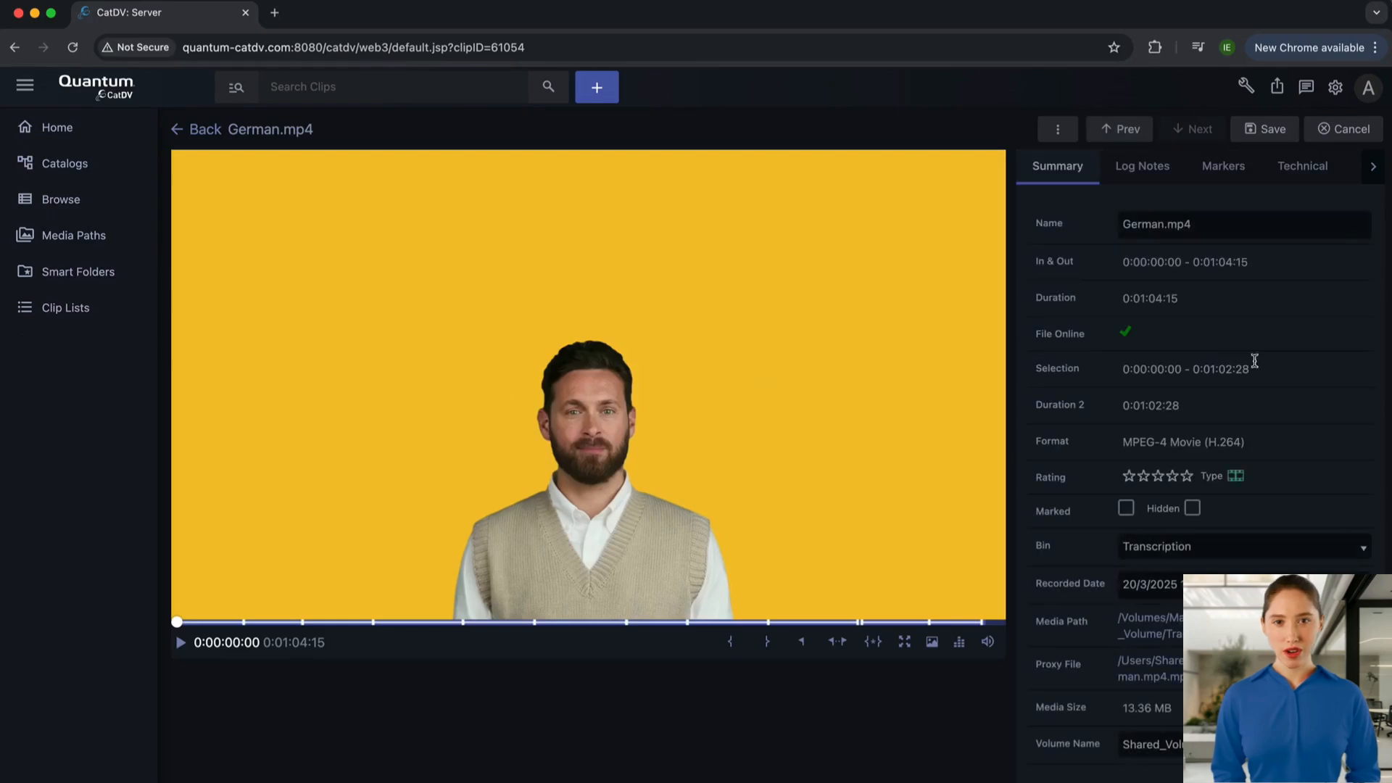
left_click(1225, 168)
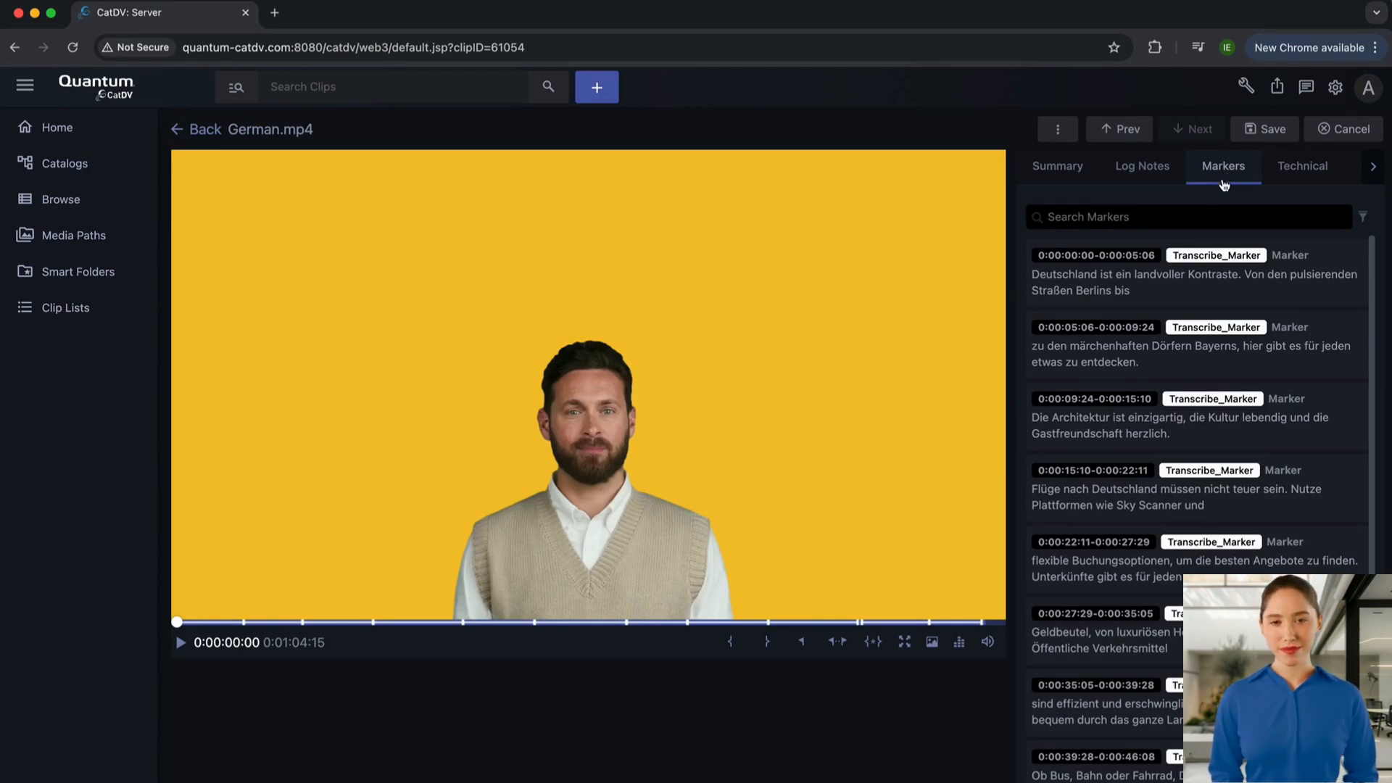
left_click(1167, 288)
left_click(1158, 396)
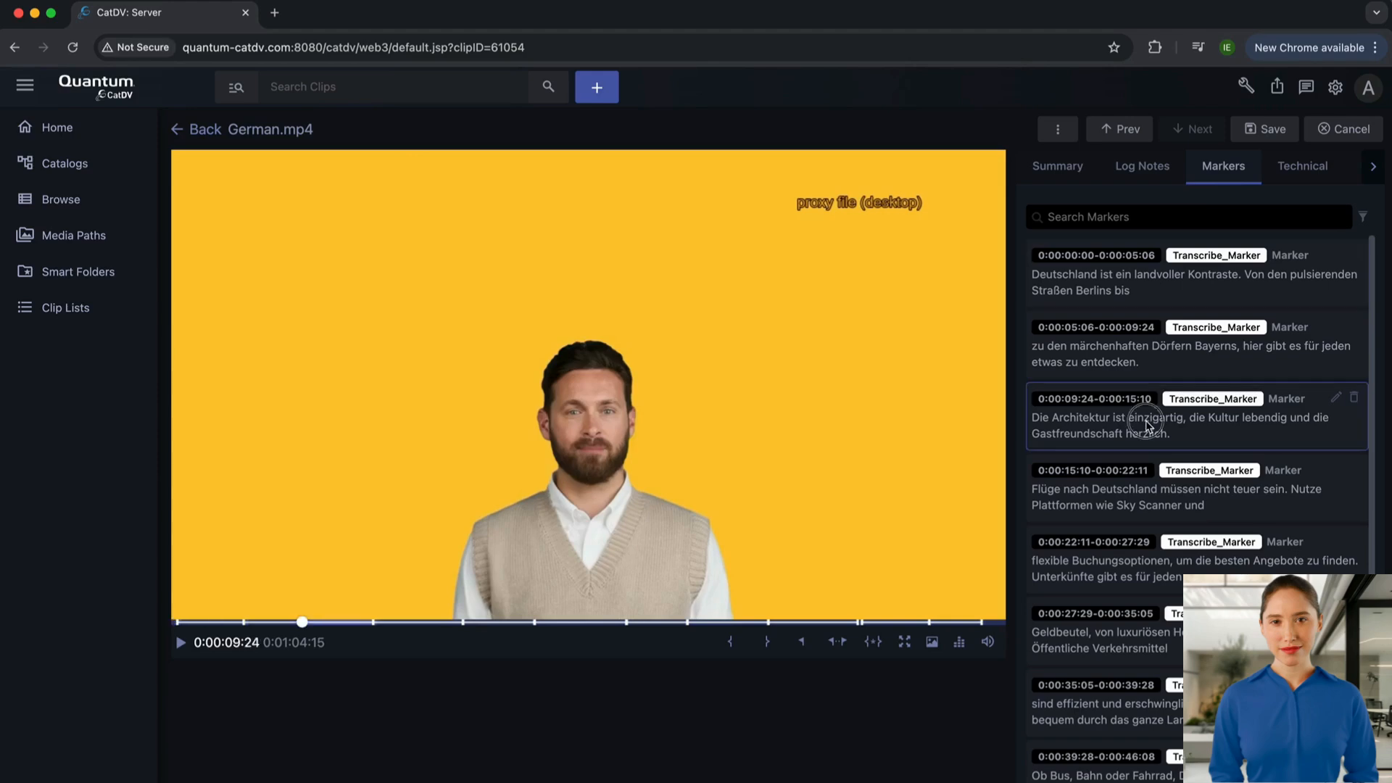
Jump to the German.mp4 marker starting at 0:00:22:11, and highlight the translation marker category name in the Whisper Transcribe worker action.
left_click(1136, 582)
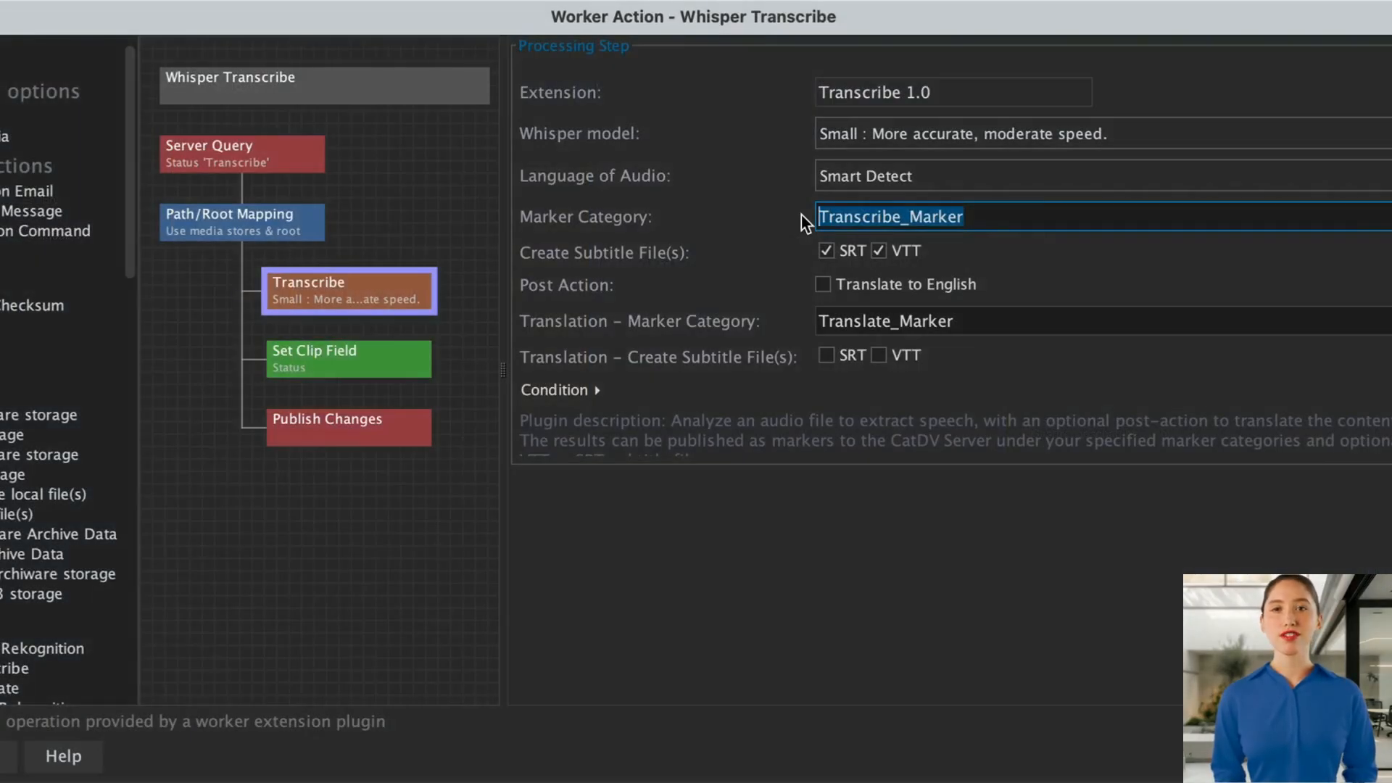
left_click_drag(976, 326, 796, 325)
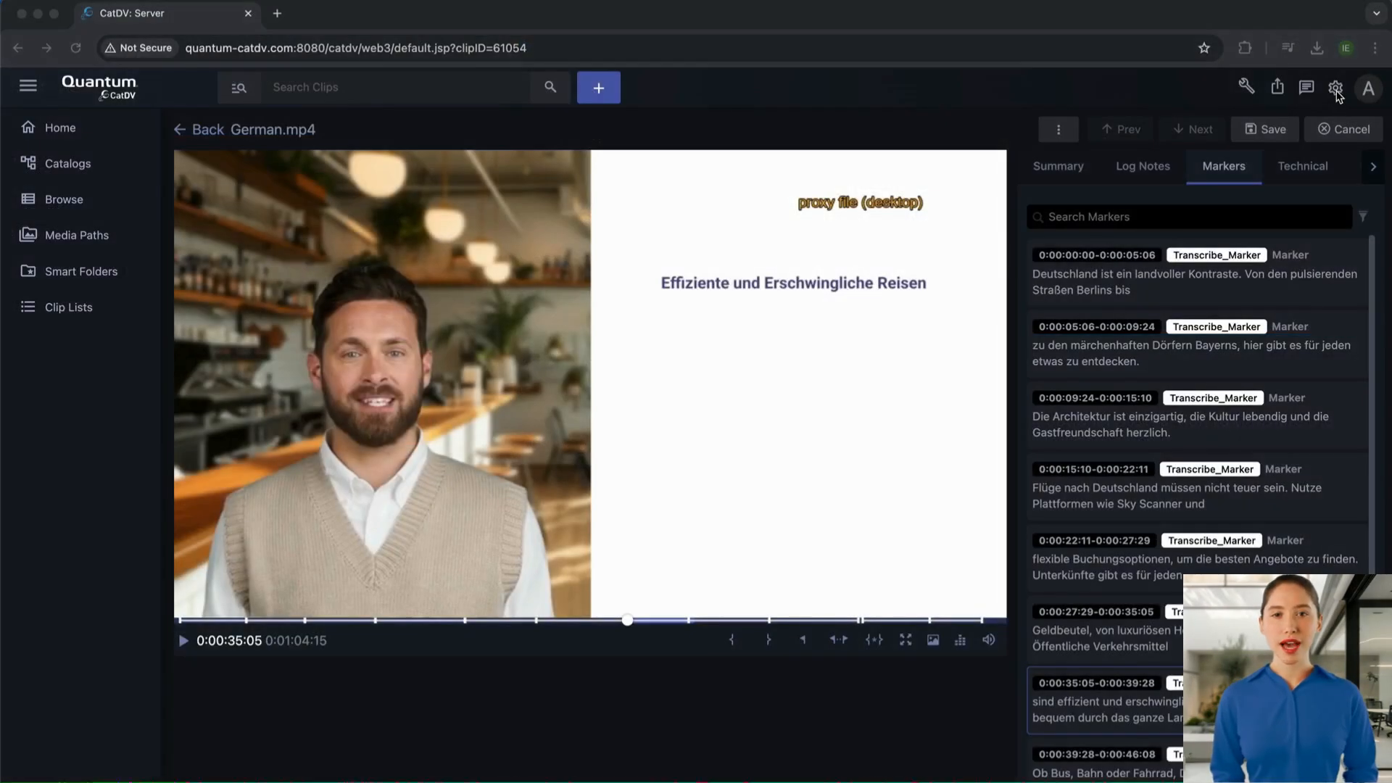
From the CatDV web client, open the server's marker category customisation and select the Shared_Vols group.
left_click(1337, 89)
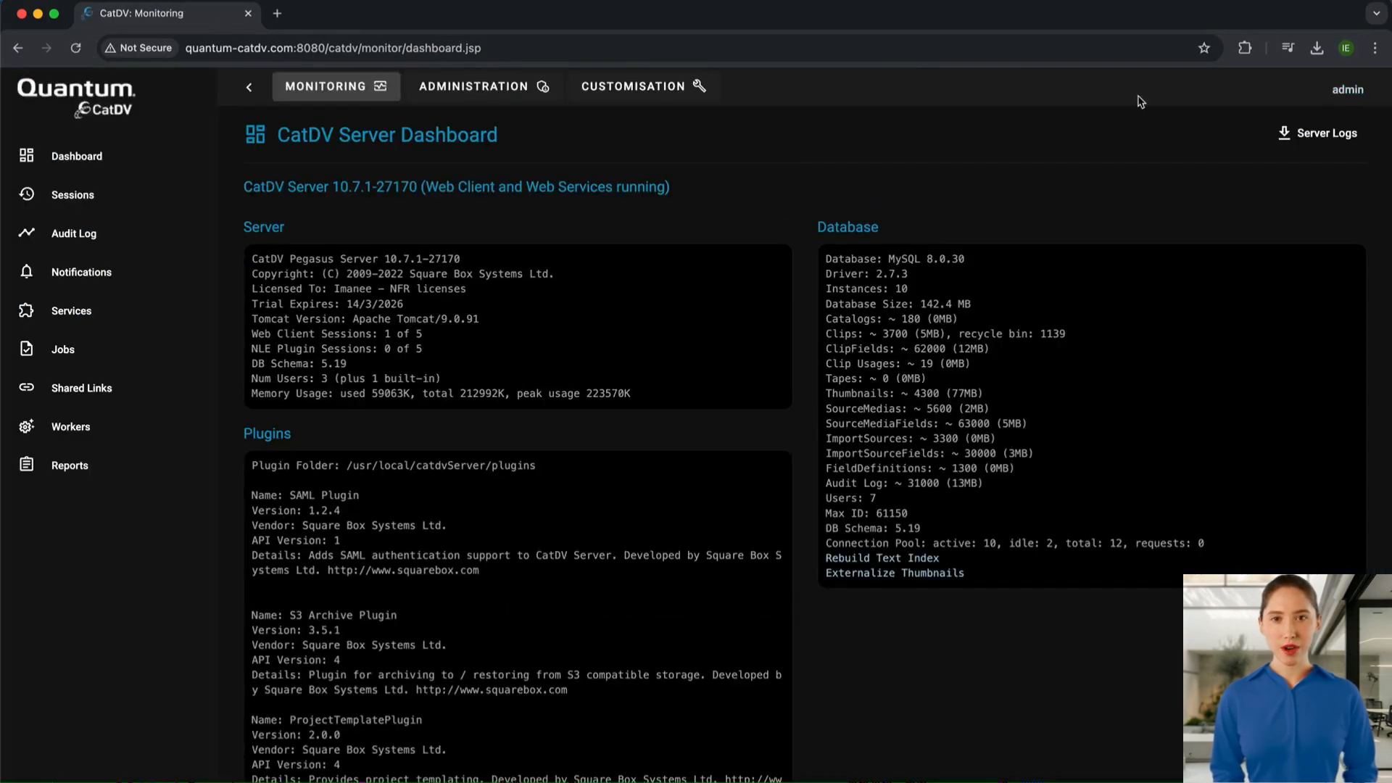
left_click(632, 88)
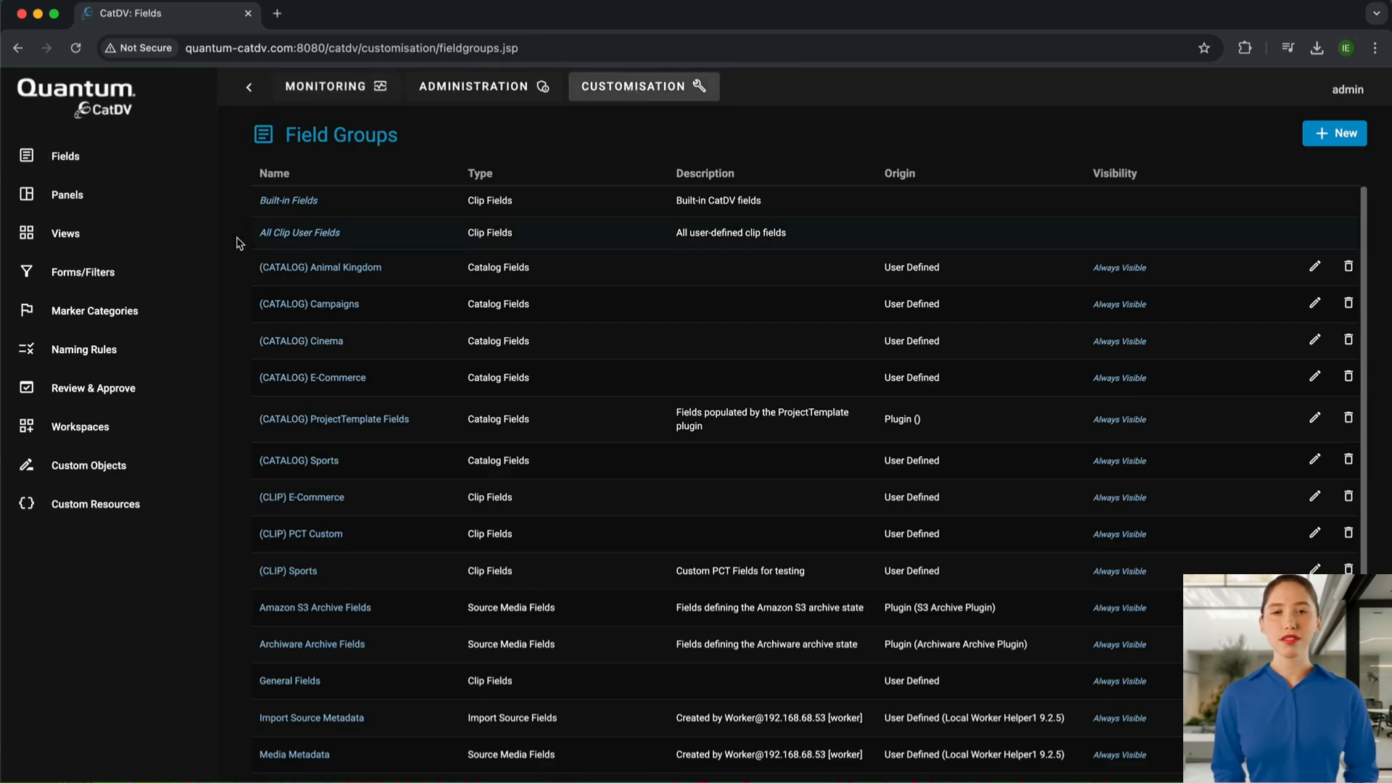
left_click(137, 311)
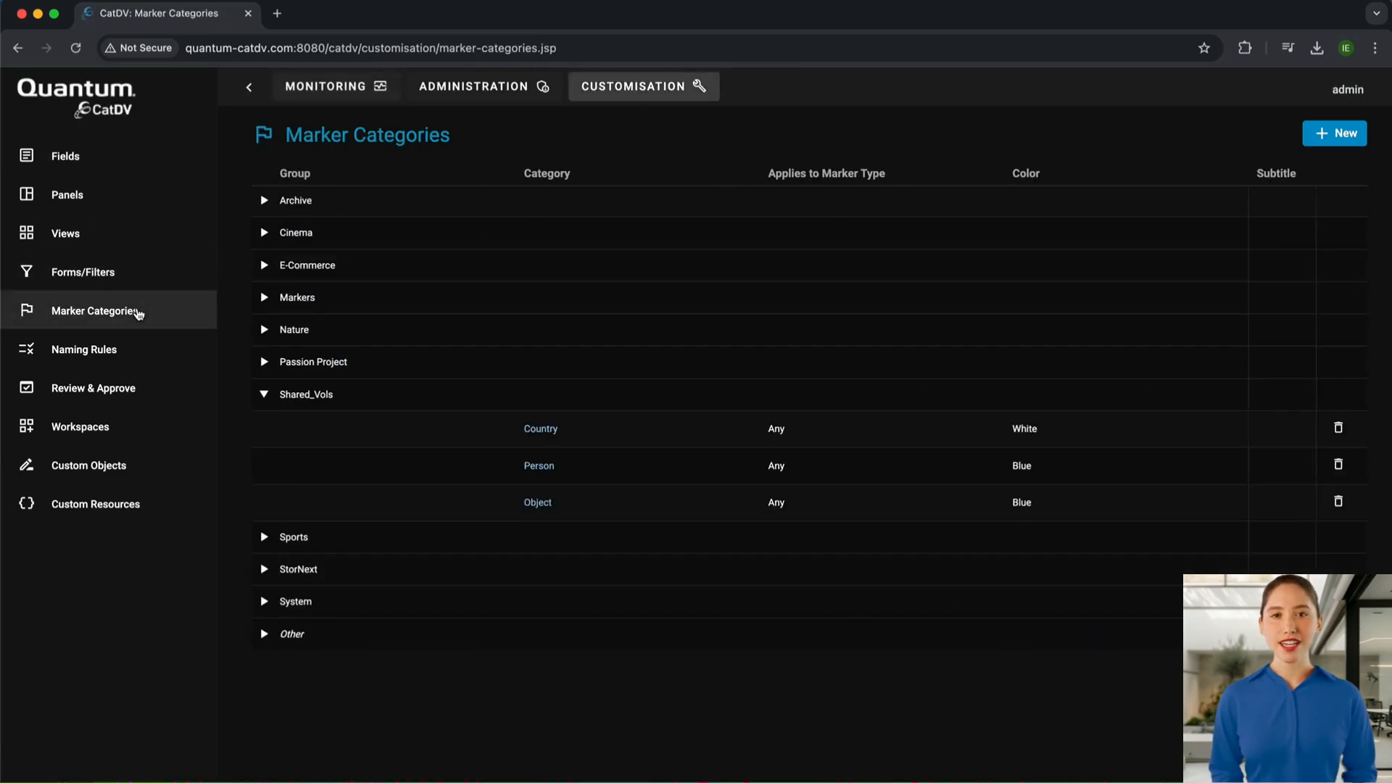
left_click(555, 406)
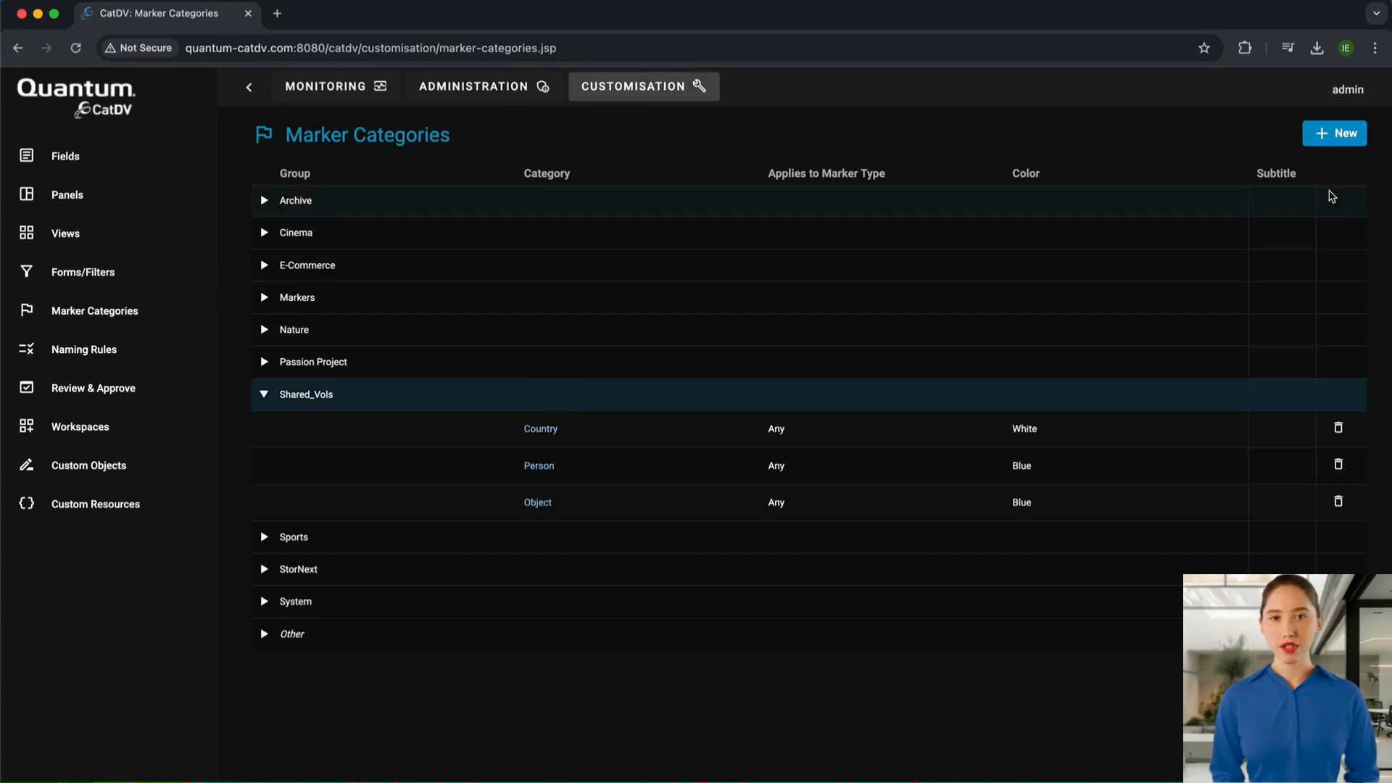
Add an orange marker category named Transcribe_Marker to the Shared_Vols group, with its markers representing subtitles.
left_click(1326, 136)
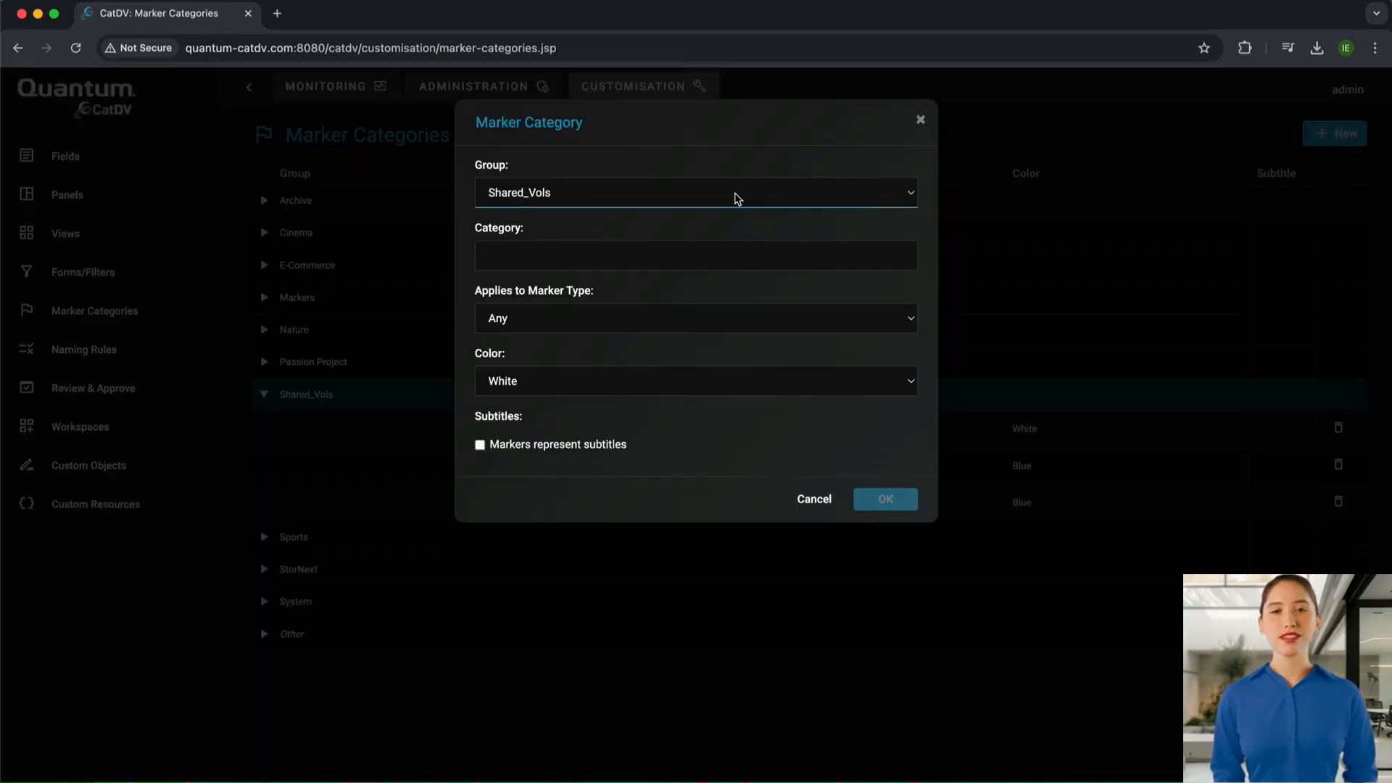
left_click(668, 253)
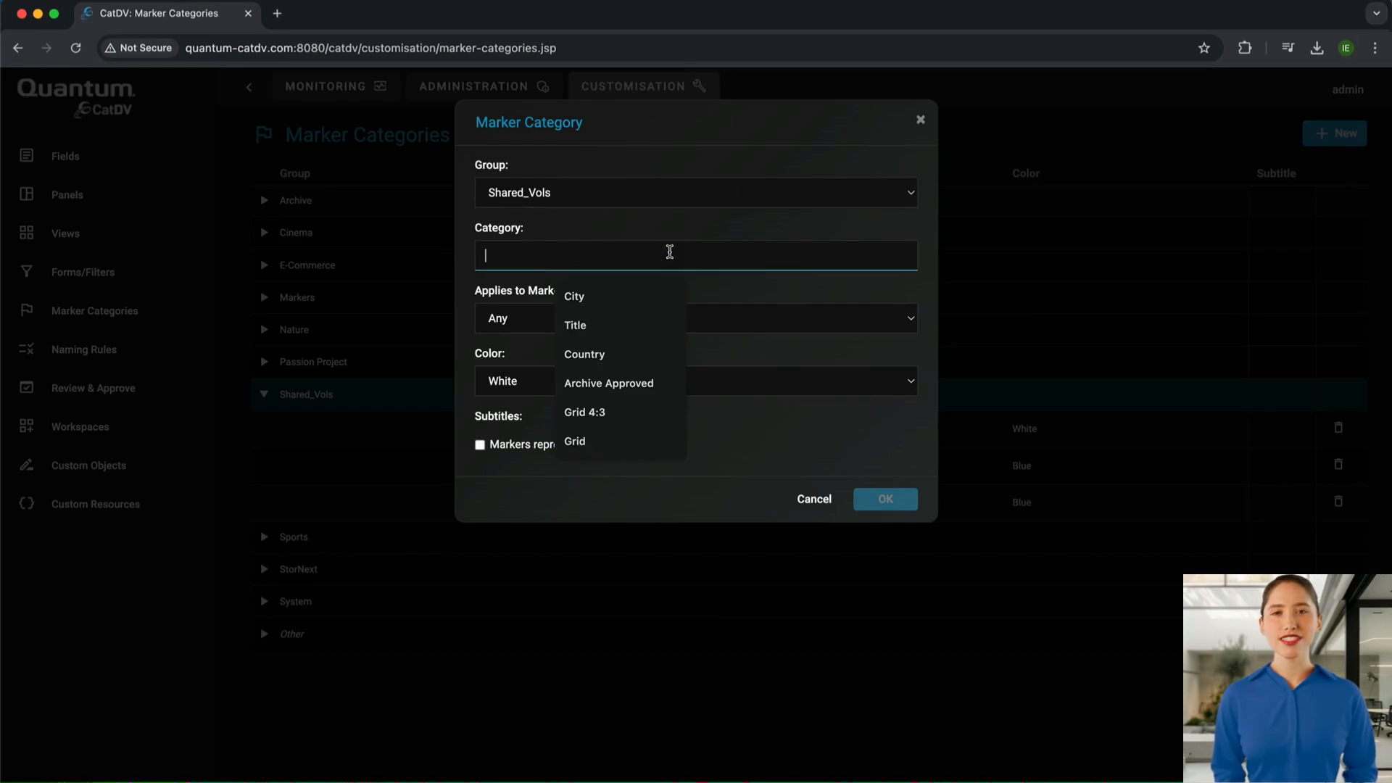
type("Transcribe_Marker")
left_click(575, 378)
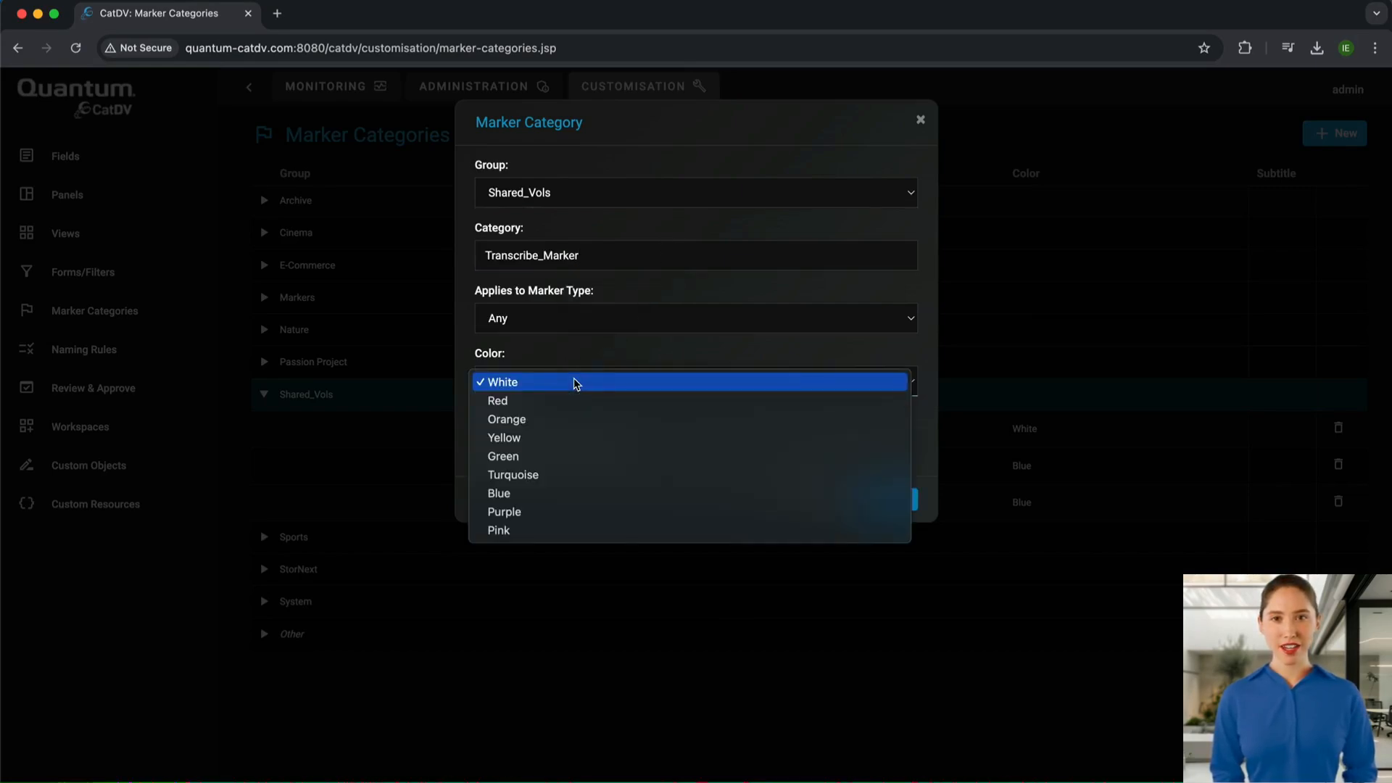
left_click(575, 418)
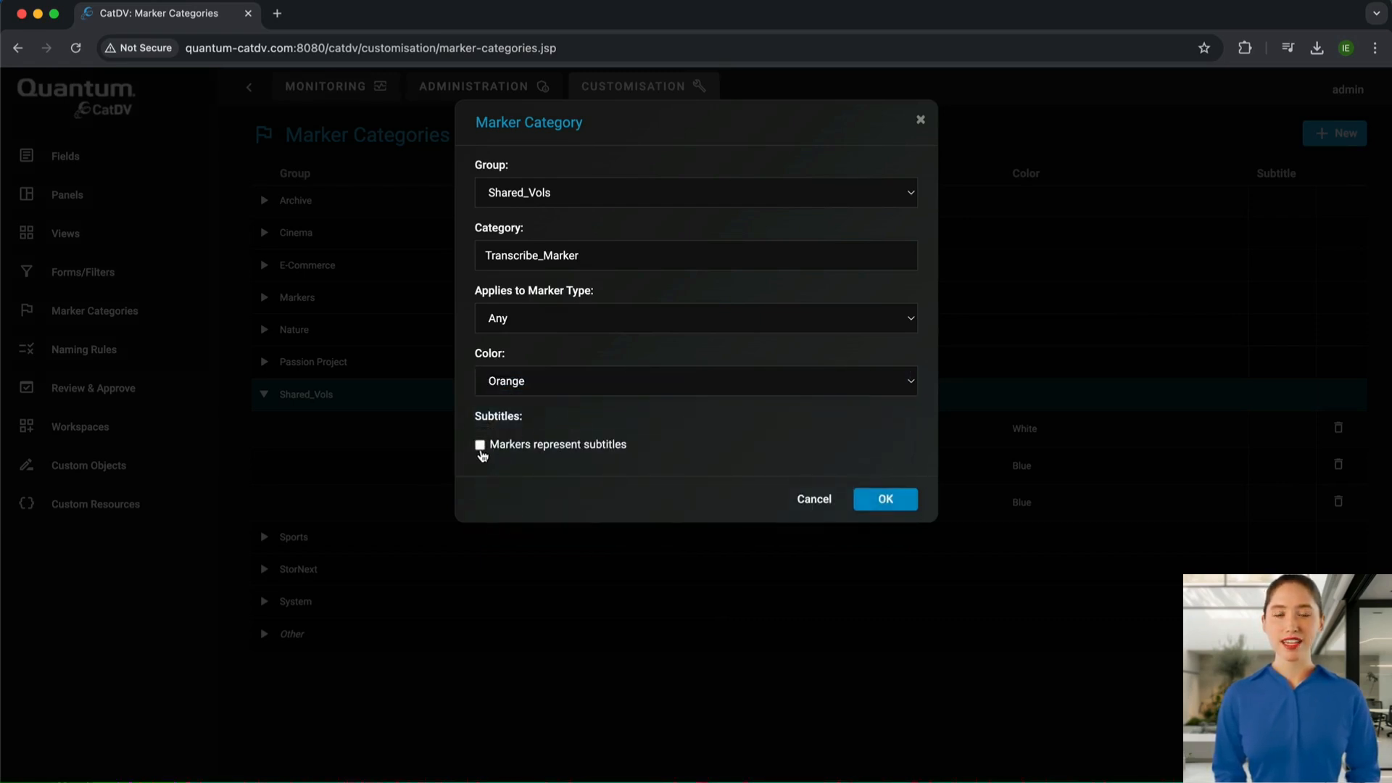
left_click(480, 445)
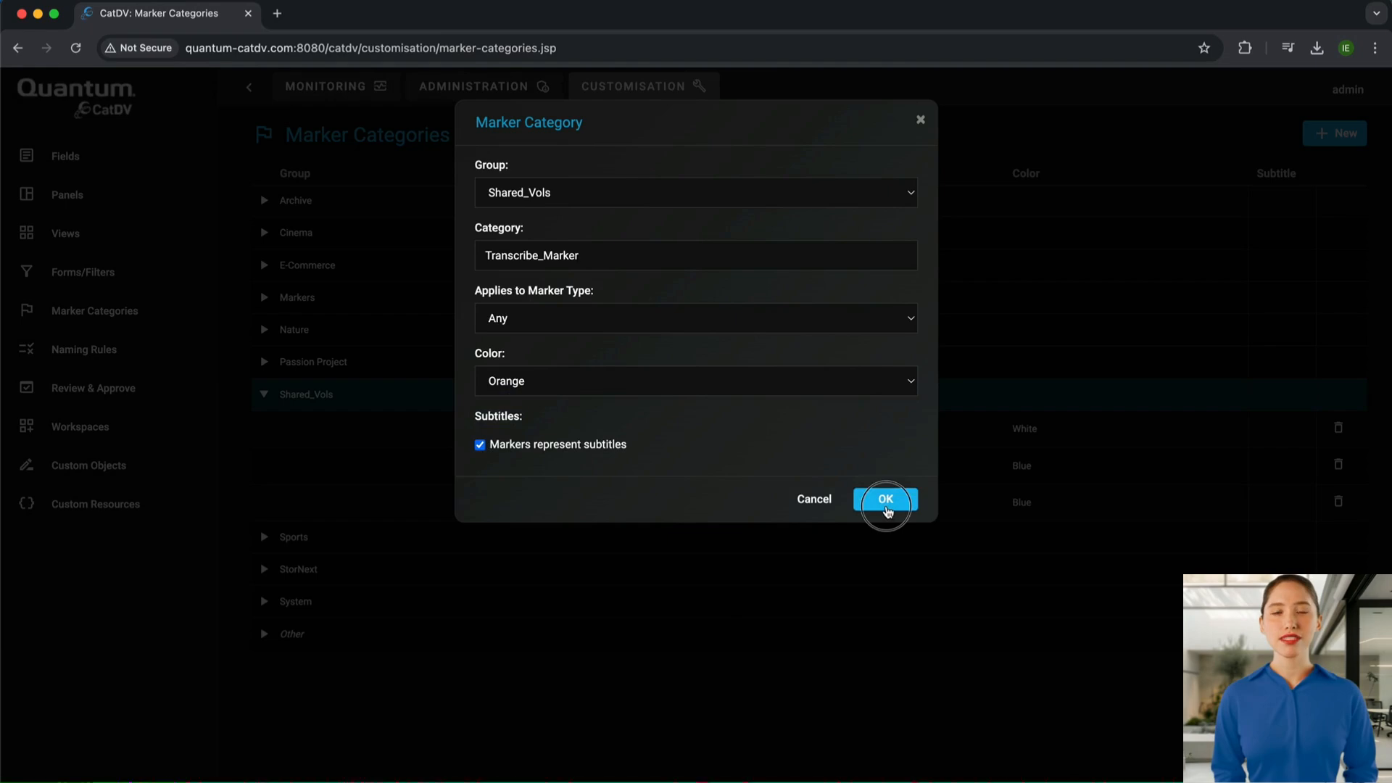
left_click(883, 500)
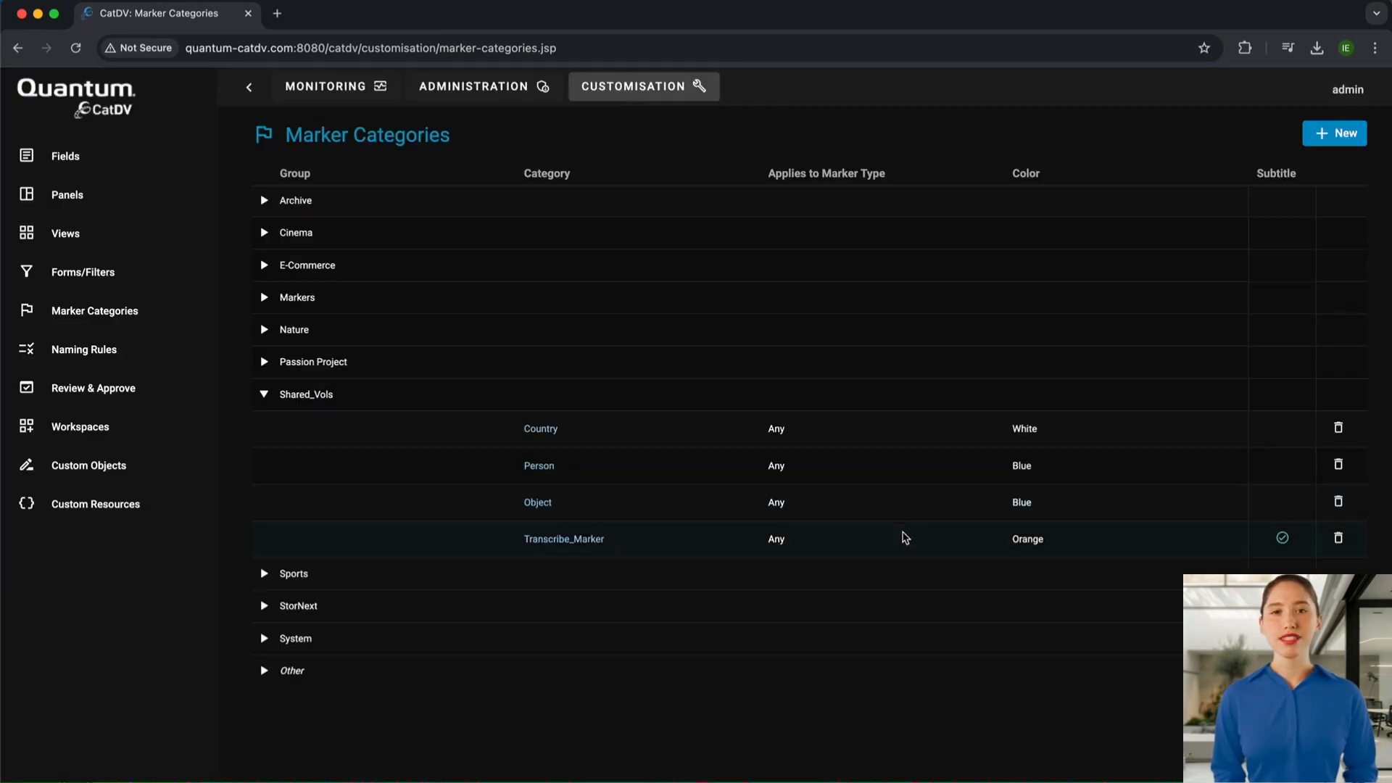
Add a yellow marker category named Translate_Marker to the Shared_Vols group, with its markers representing subtitles.
left_click(1334, 133)
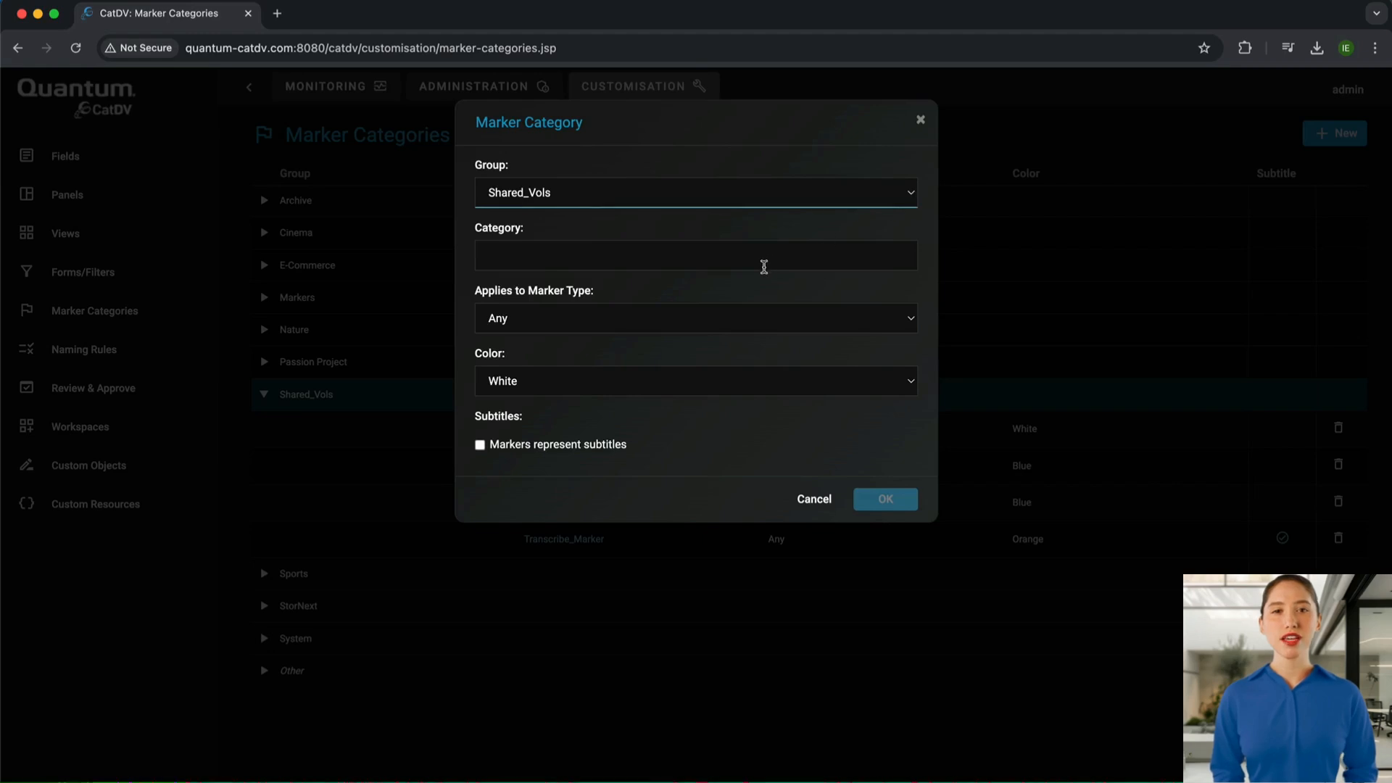
left_click(747, 258)
type("Translate_Marker")
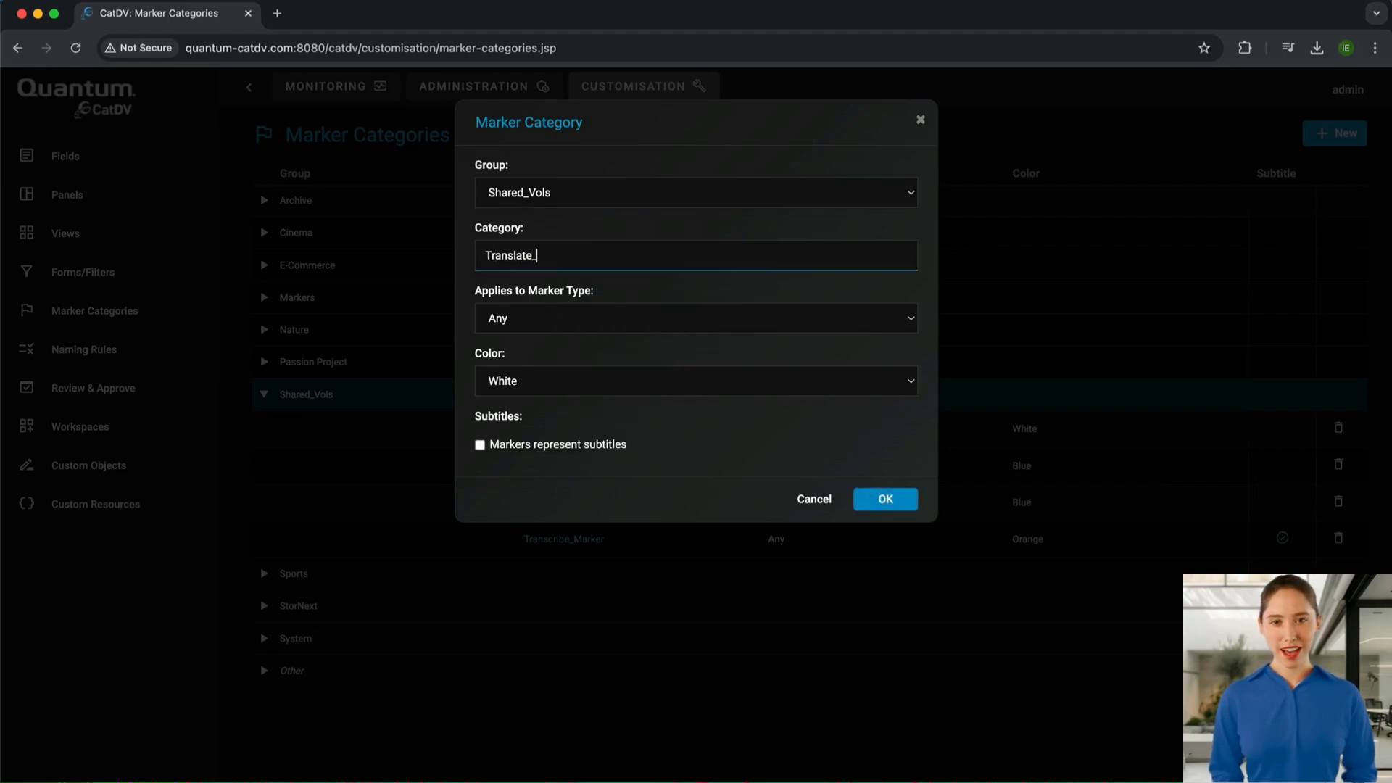
left_click(594, 391)
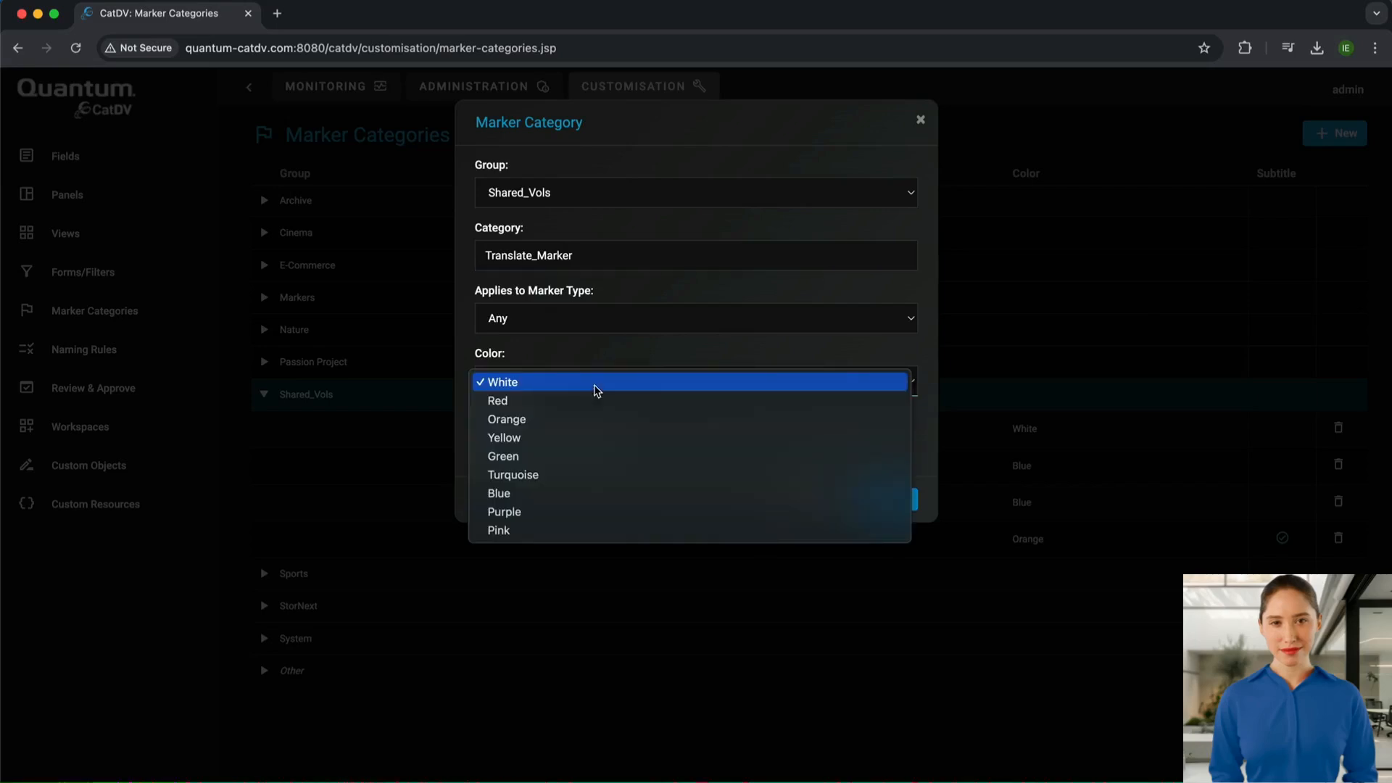
key("Escape")
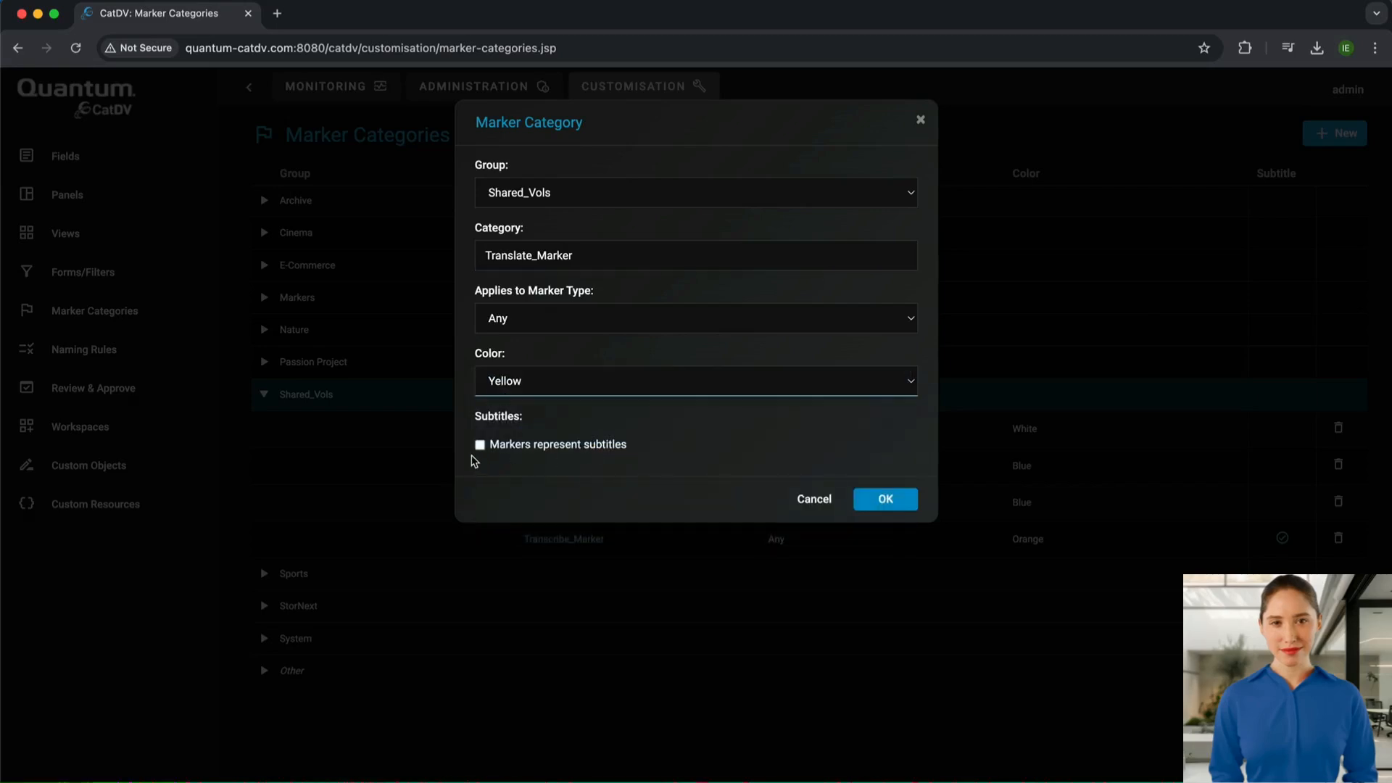
left_click(479, 445)
left_click(878, 506)
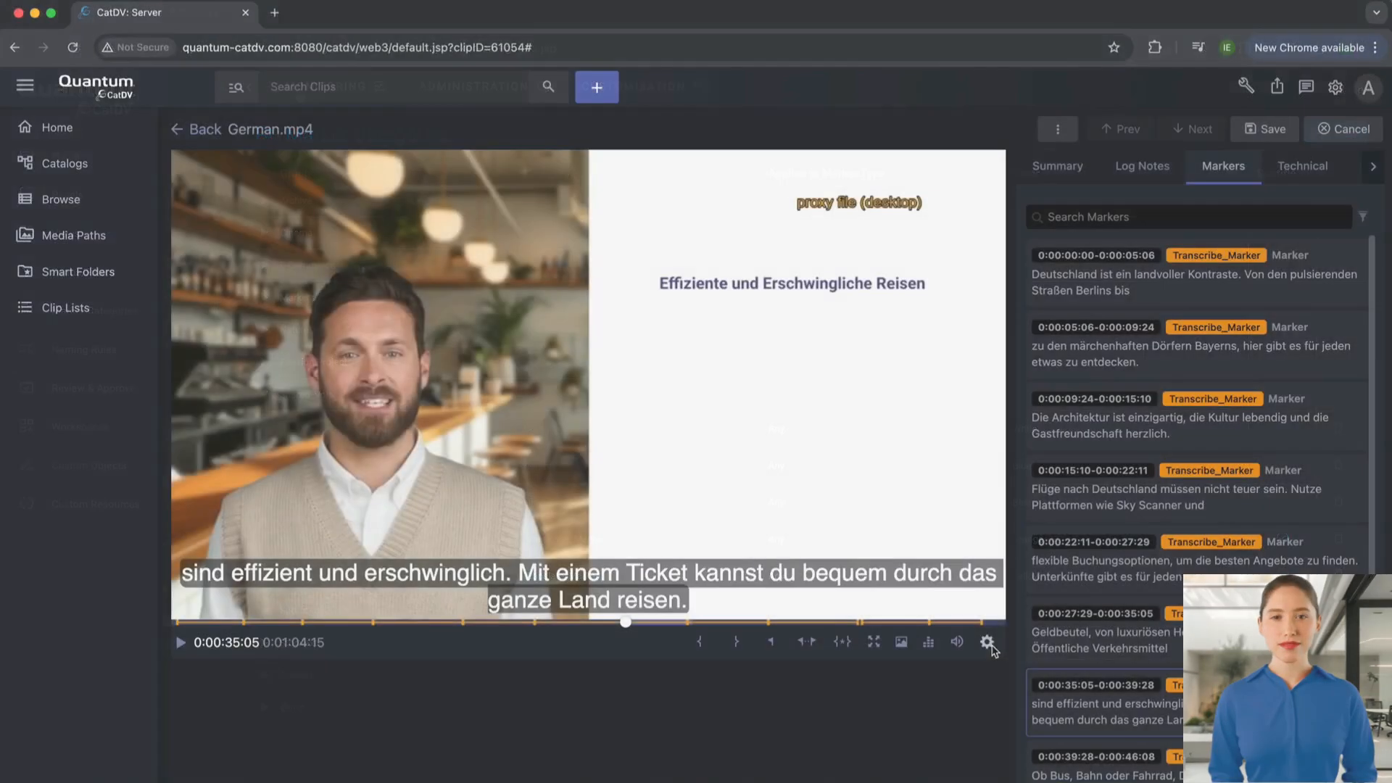
Back in the German.mp4 clip, switch the player's subtitles to Translate_Marker and play the clip.
left_click(988, 642)
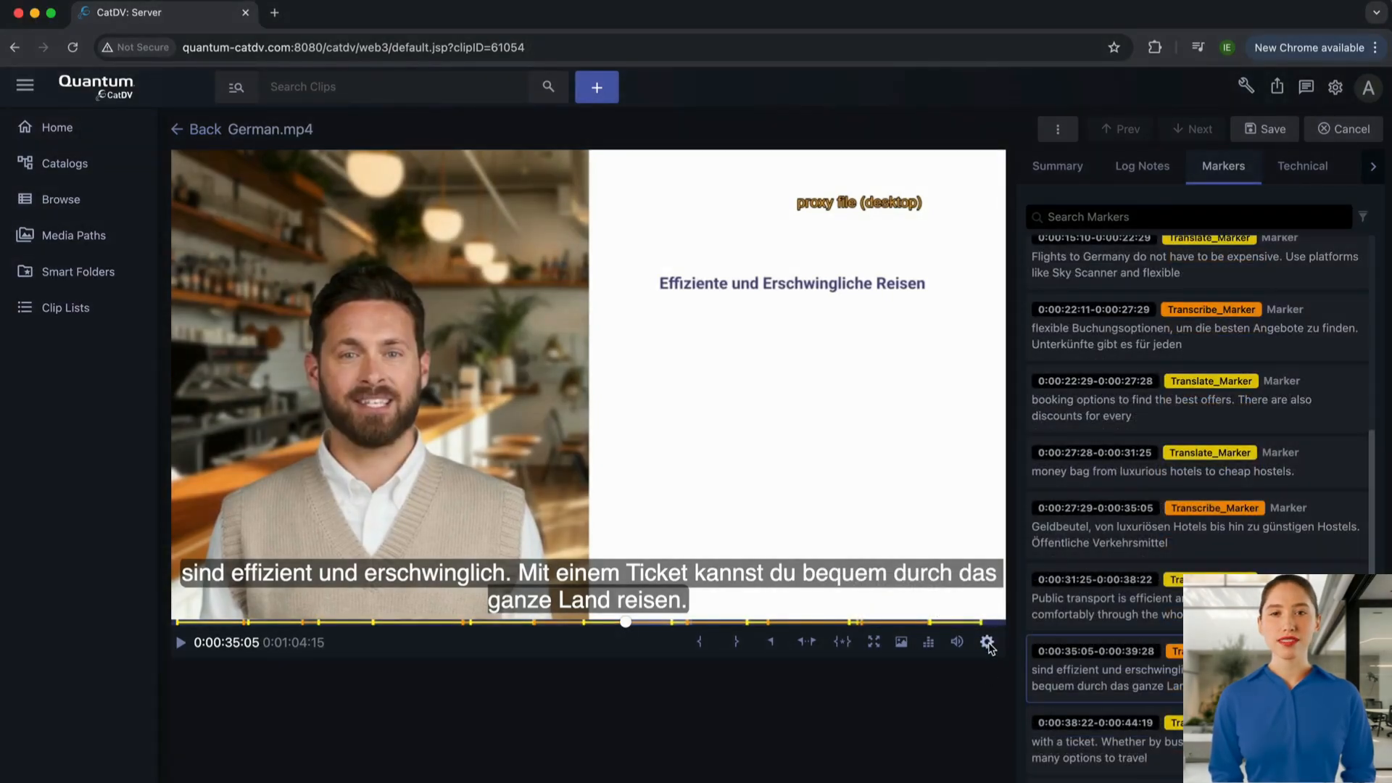
left_click(987, 642)
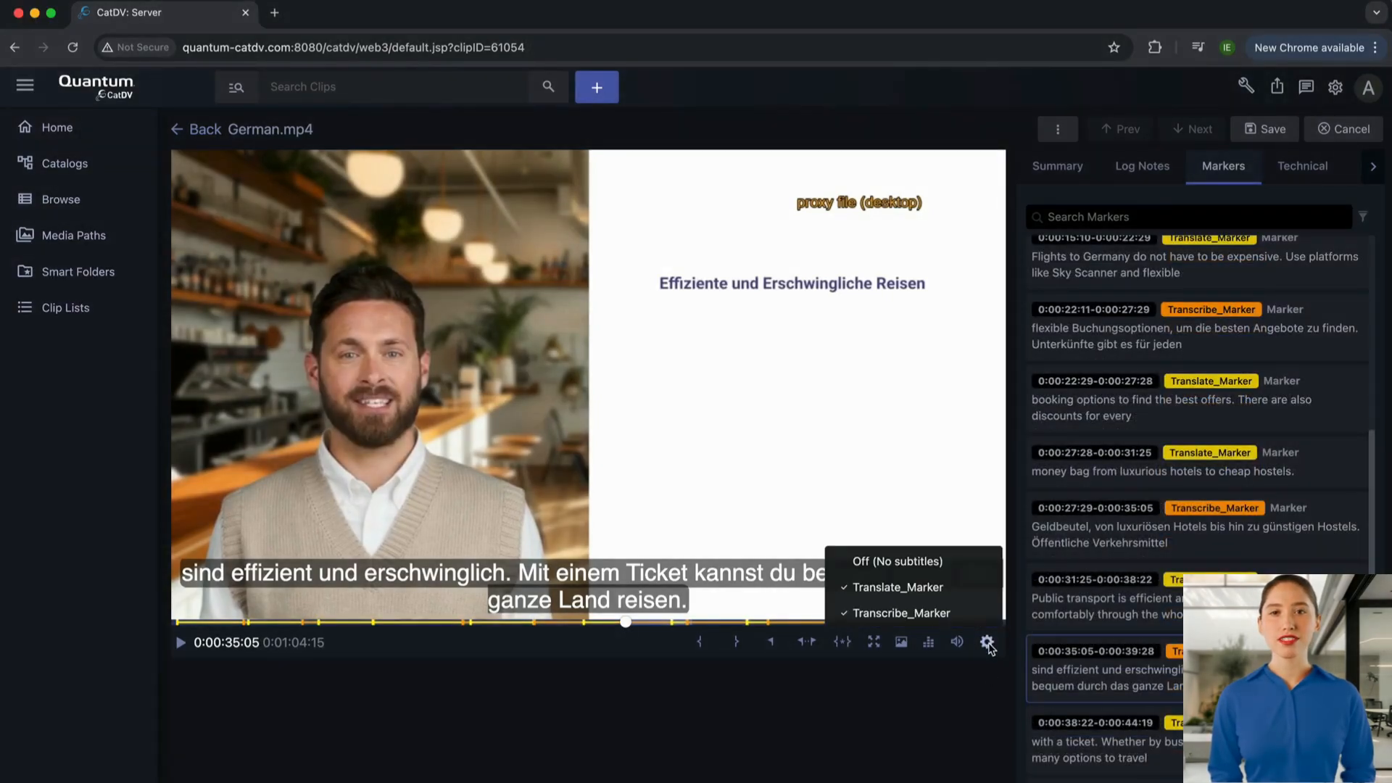
left_click(973, 596)
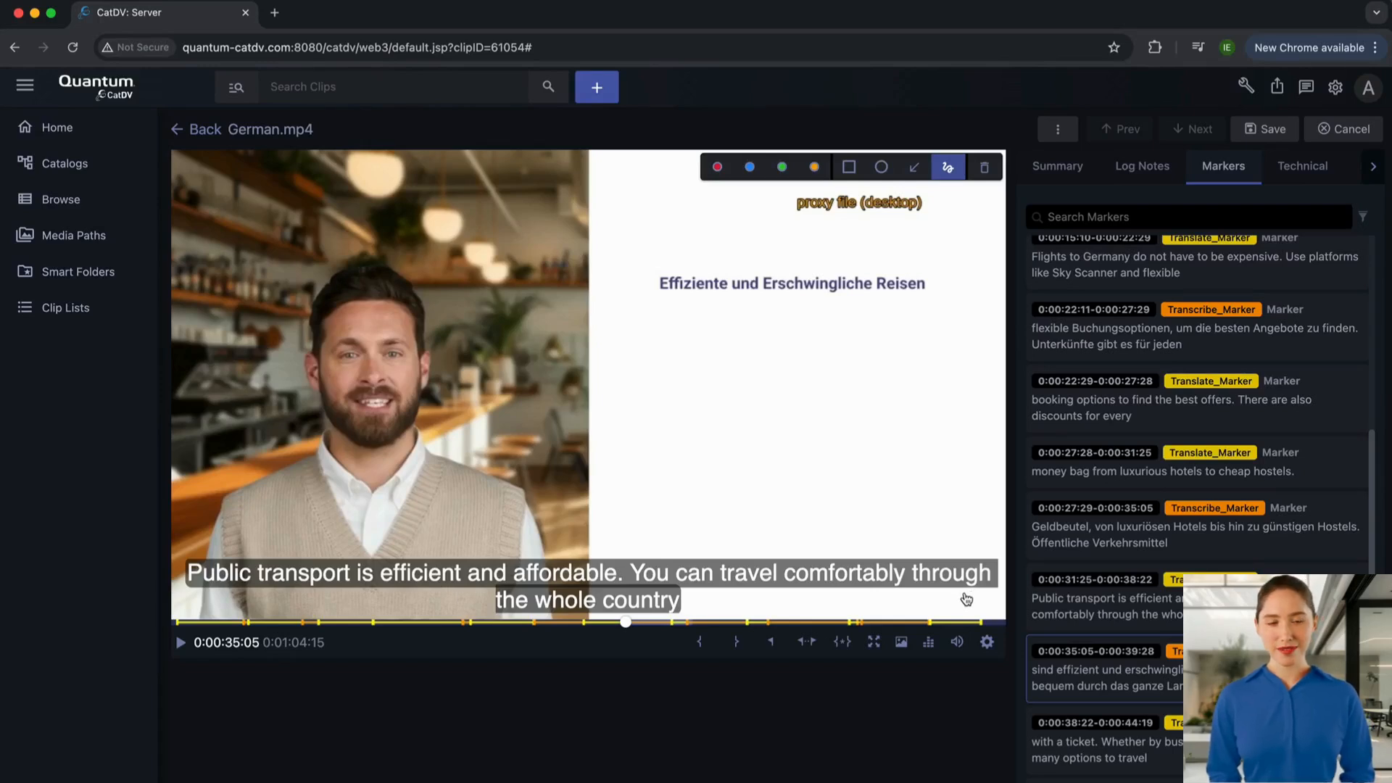
left_click(181, 643)
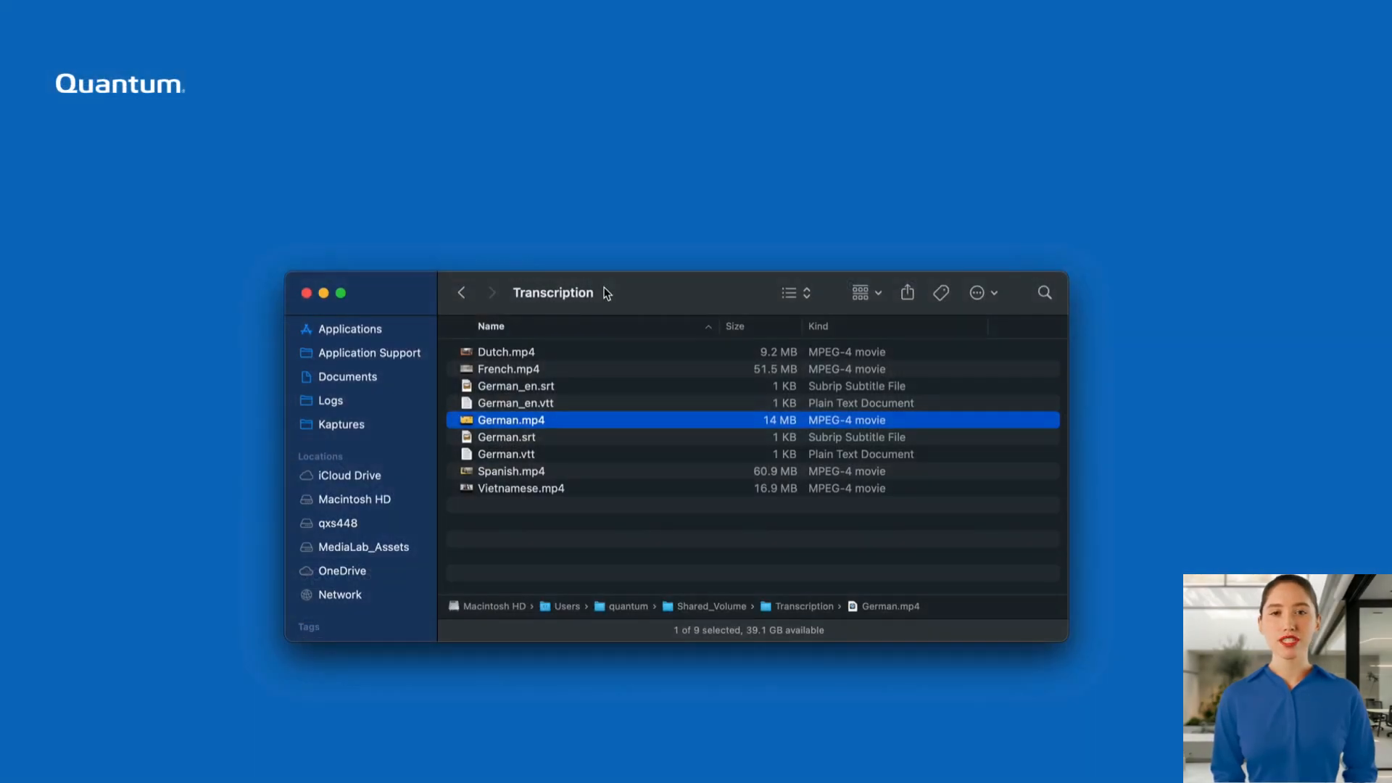
In Finder's Transcription folder, open the German.vtt subtitle file to view the German transcript.
key("Down")
key("Down")
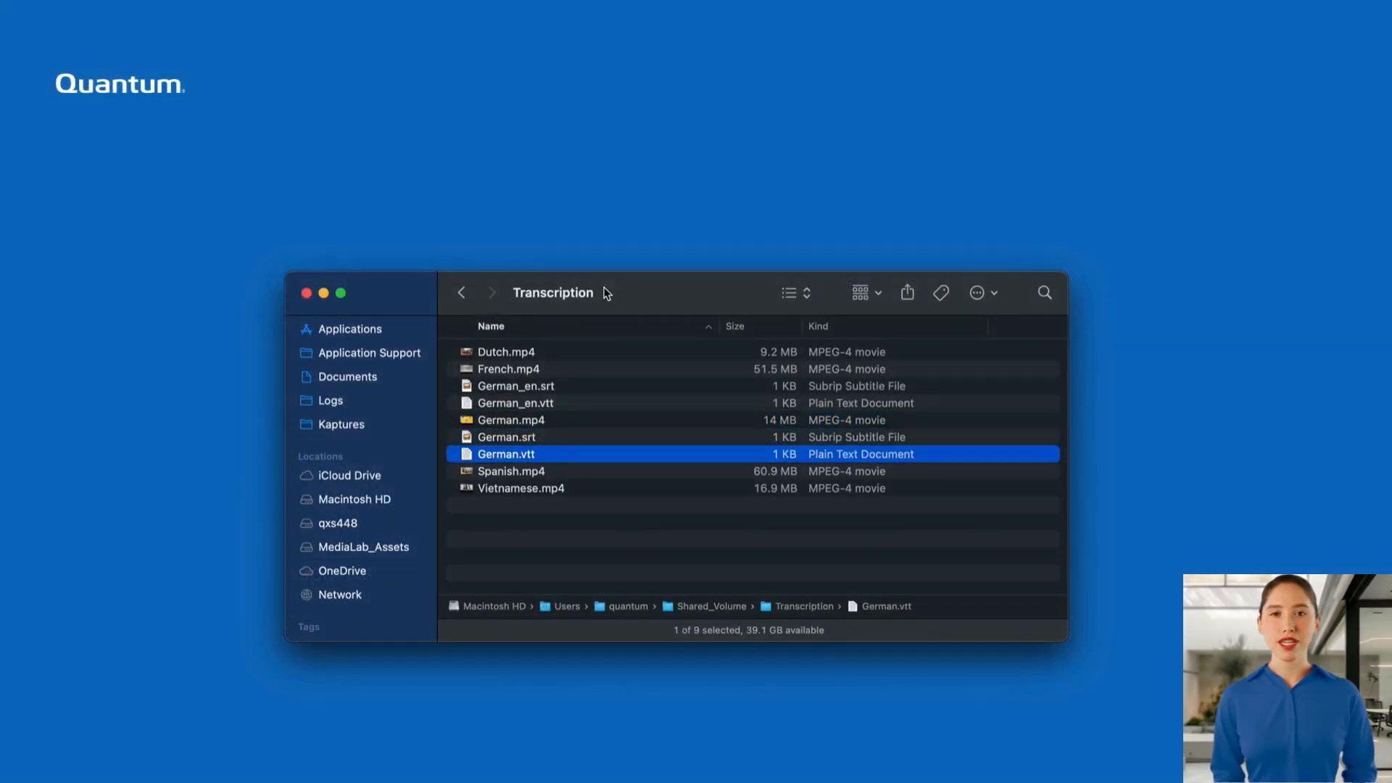
double_click(554, 459)
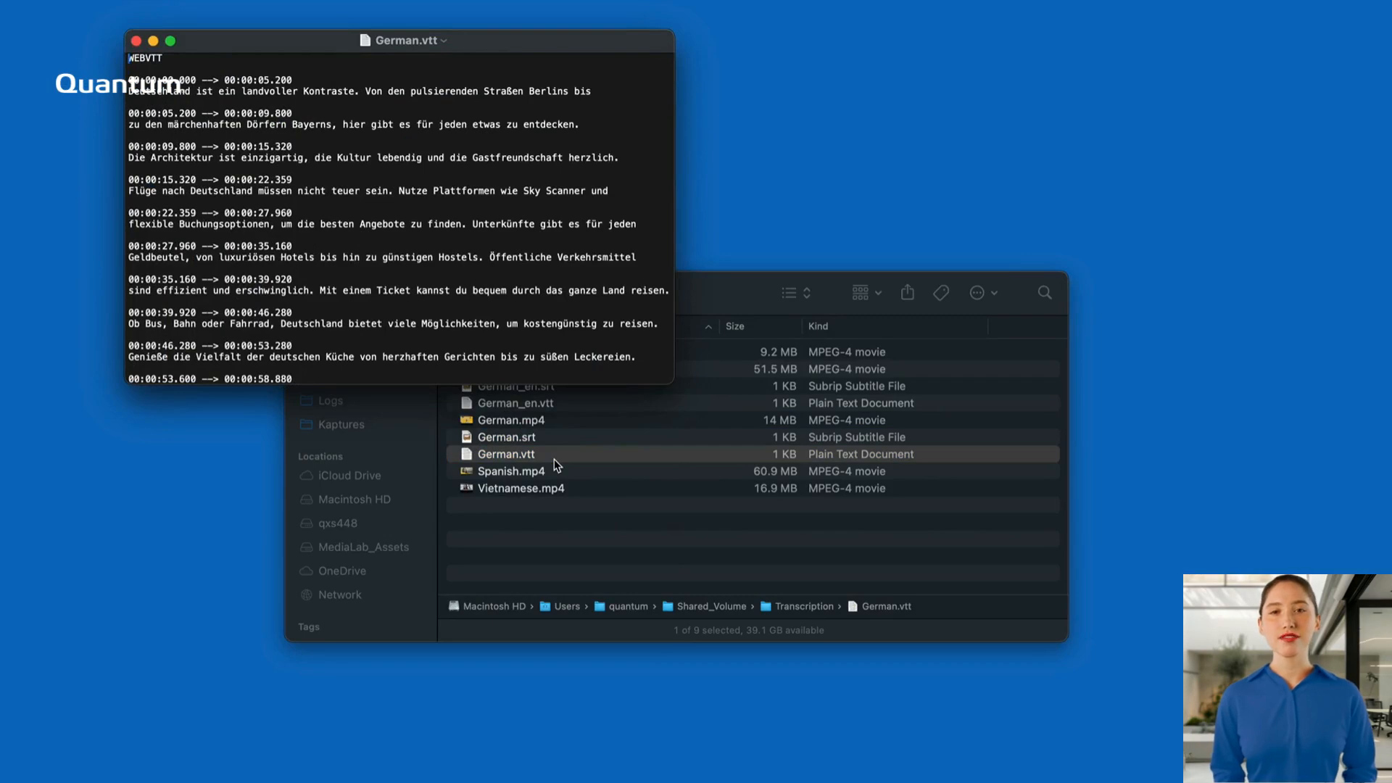
Open German_en.vtt from the Transcription folder and place its window beside German.vtt to compare the translation with the transcript.
left_click(710, 293)
key("Up")
key("Up")
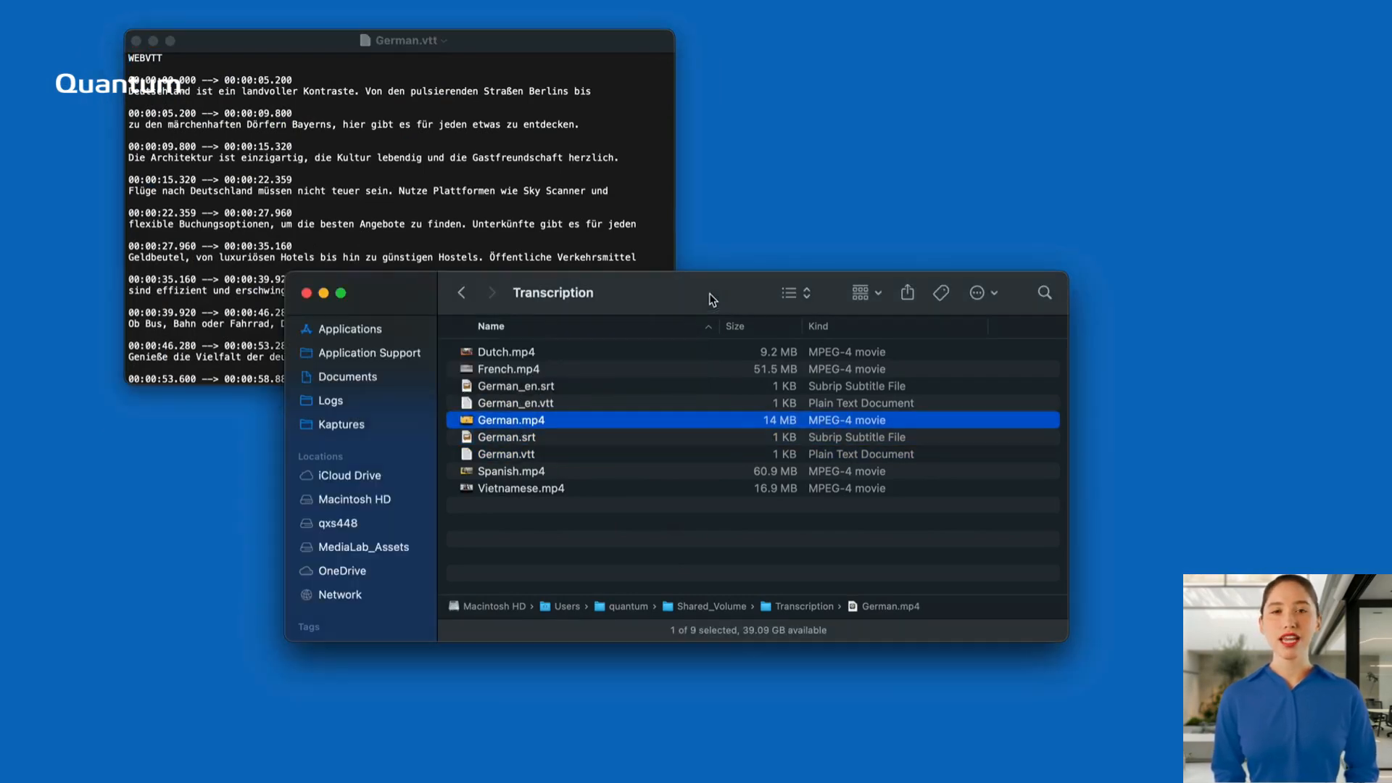
left_click(624, 402)
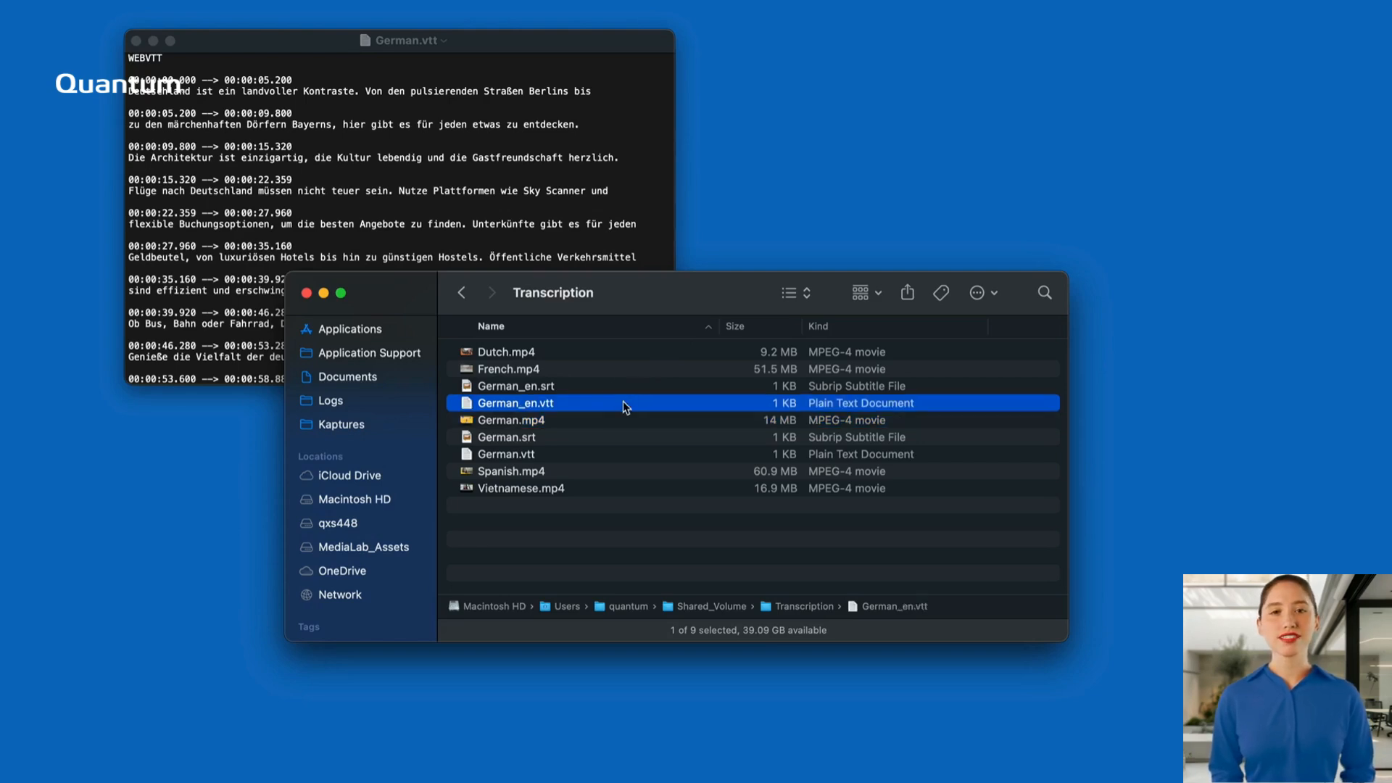
double_click(625, 403)
left_click_drag(493, 61, 1026, 37)
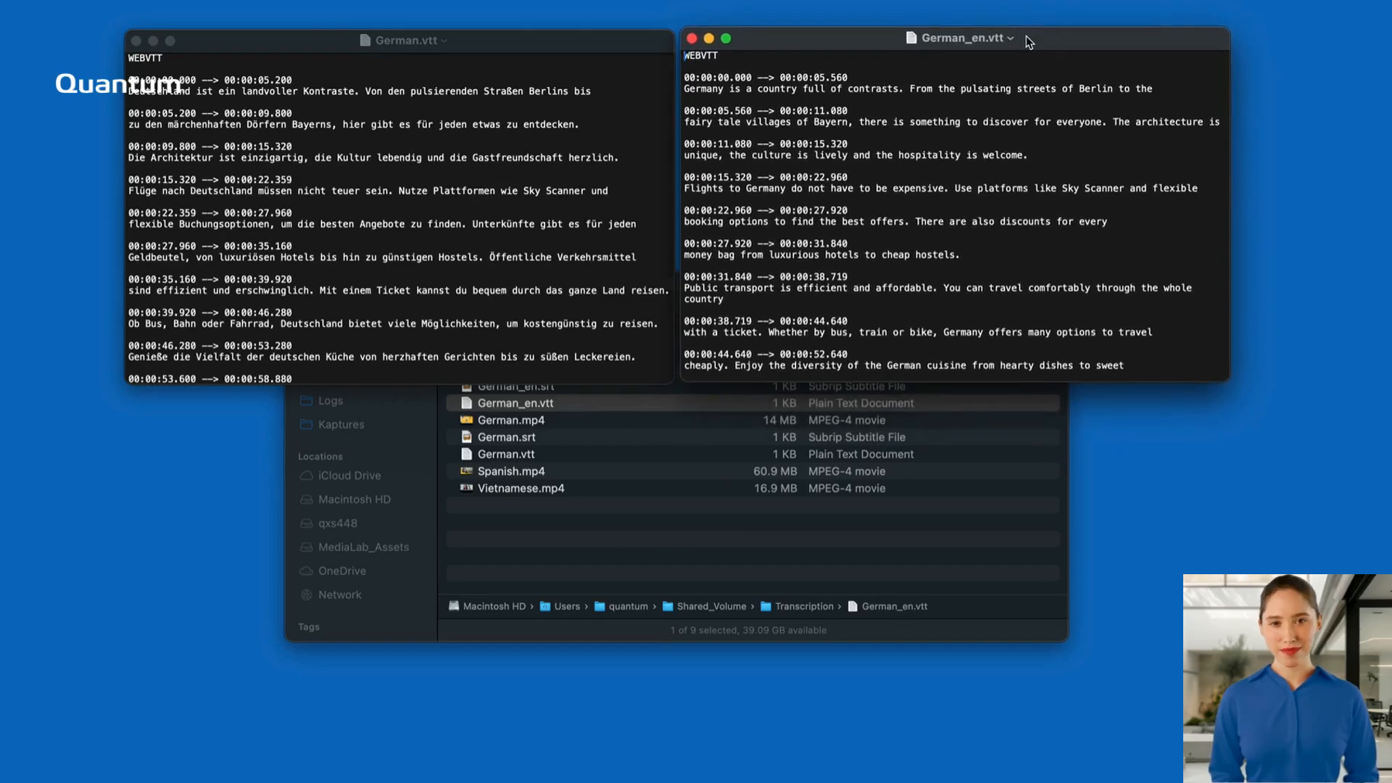